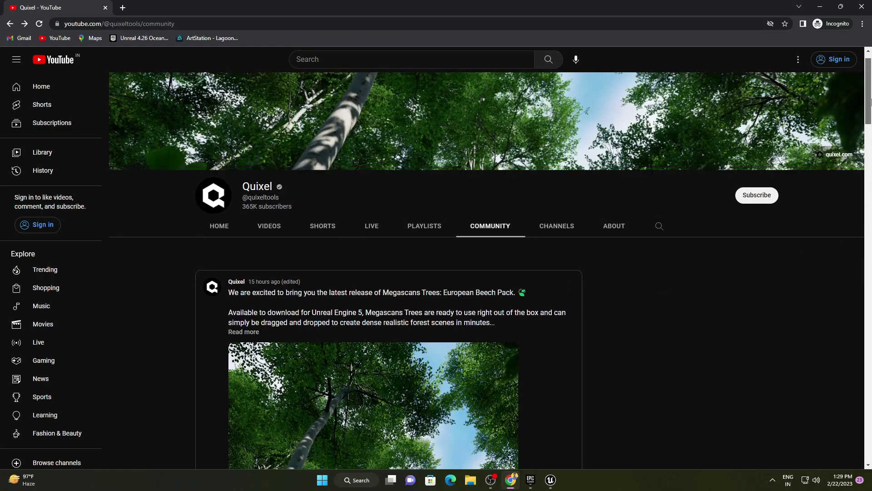
# Look over Quixel's community post announcing the Megascans European Beech tree pack
pyautogui.scroll(1, 552, 240)
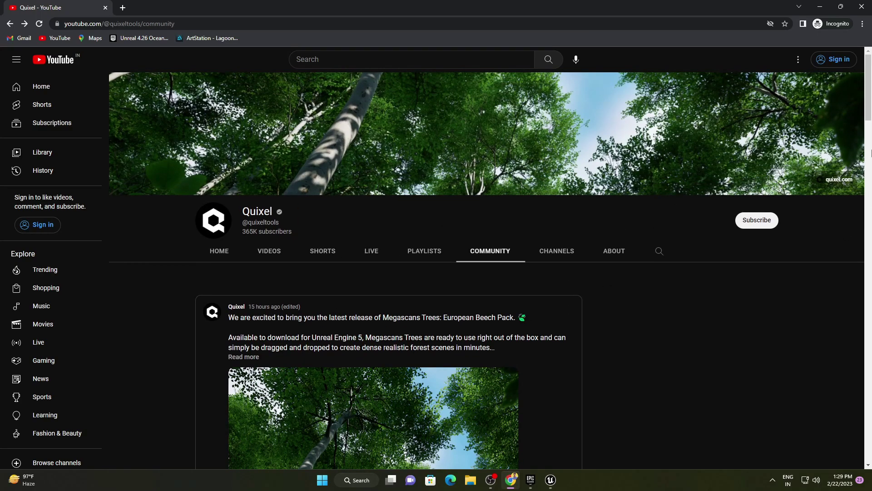
pyautogui.scroll(-3, 799, 160)
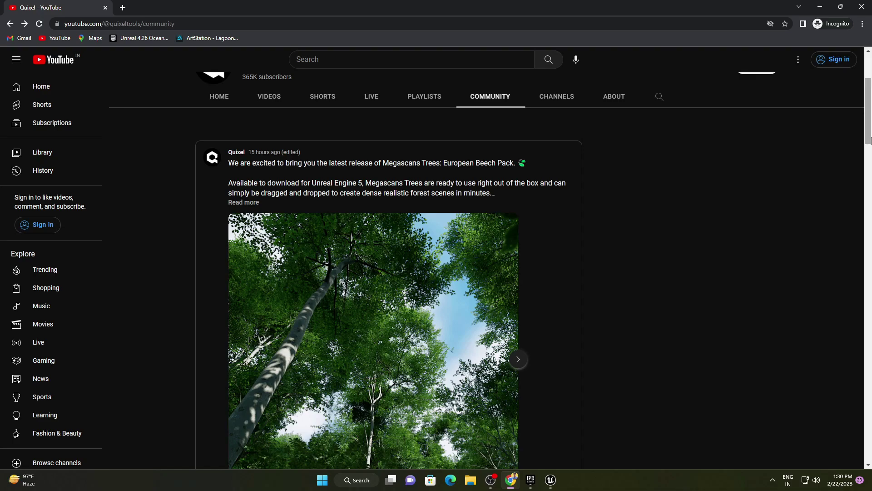
pyautogui.moveTo(871, 102)
pyautogui.mouseDown()
pyautogui.moveTo(871, 128)
pyautogui.moveTo(871, 108)
pyautogui.mouseUp()
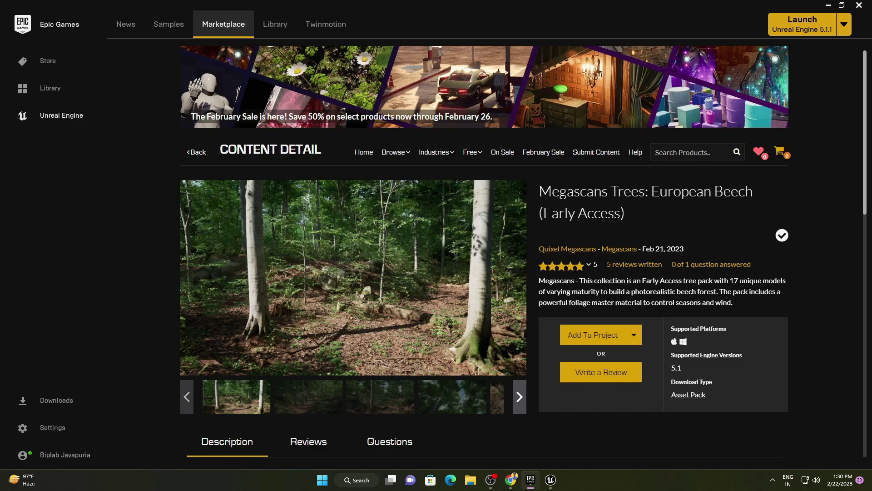
# Switch to the Epic Games Launcher and check the European Beech pack's release date and title on its Marketplace page
pyautogui.moveTo(642, 249); pyautogui.dragTo(684, 249)
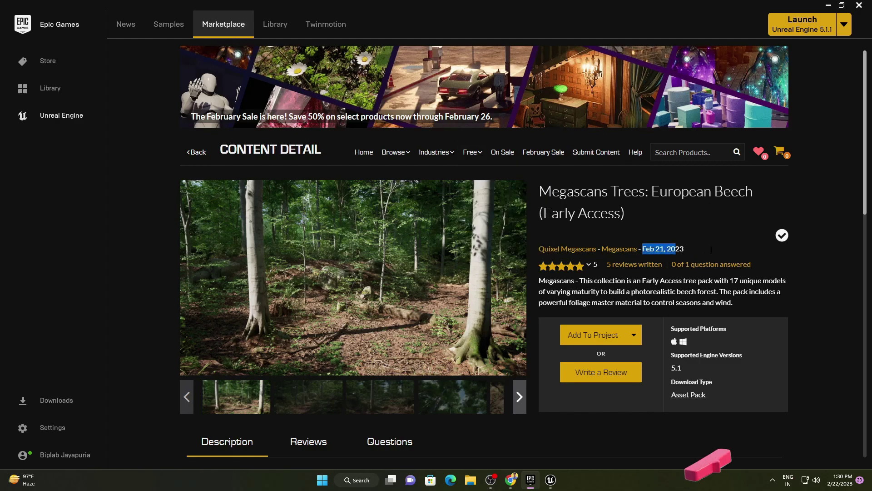
pyautogui.click(705, 250)
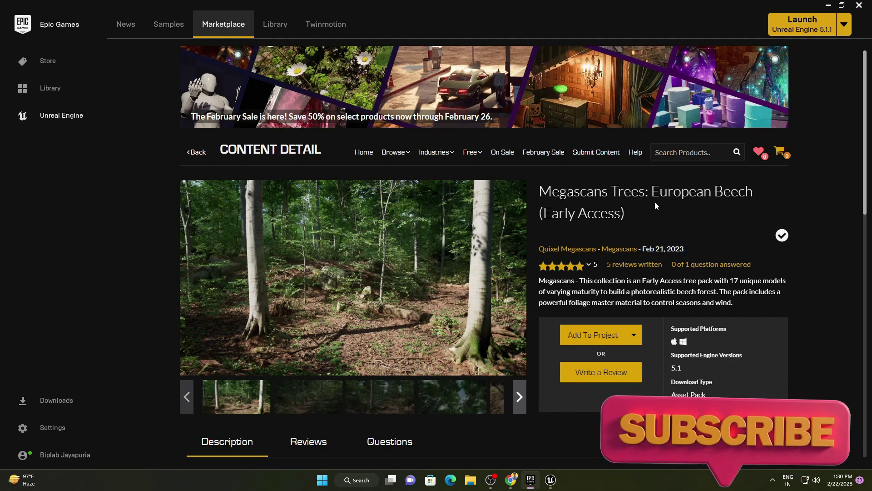
pyautogui.moveTo(540, 191); pyautogui.dragTo(763, 194)
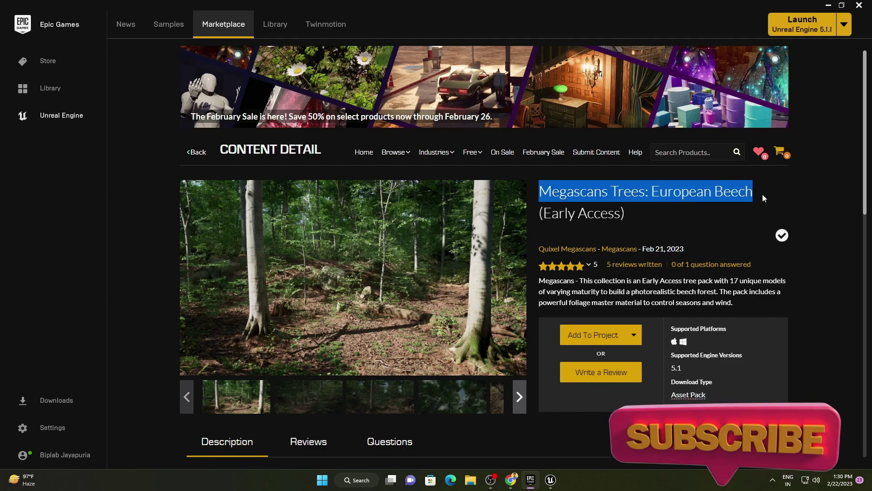
pyautogui.click(765, 194)
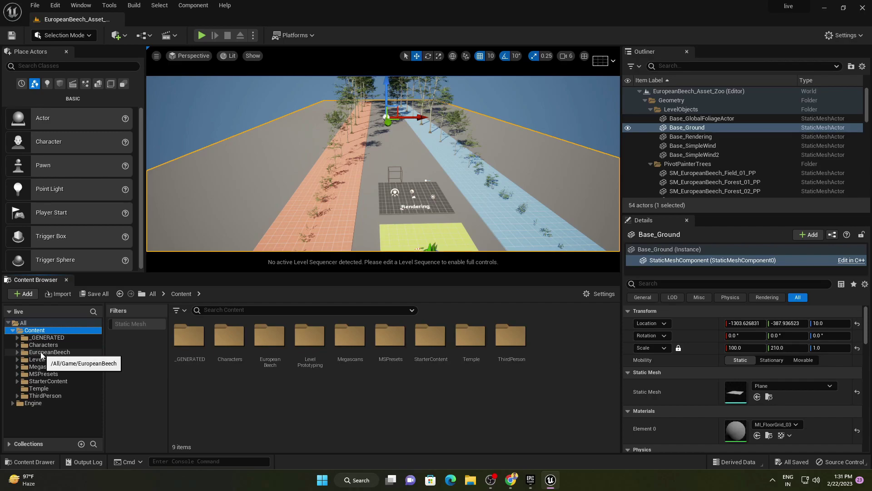
# Open the EuropeanBeech_Asset_Zoo level from the Maps folder inside the EuropeanBeech content folder
pyautogui.moveTo(399, 185); pyautogui.dragTo(379, 253, button='right')
pyautogui.press('a')
pyautogui.moveTo(403, 185); pyautogui.dragTo(409, 187, button='right')
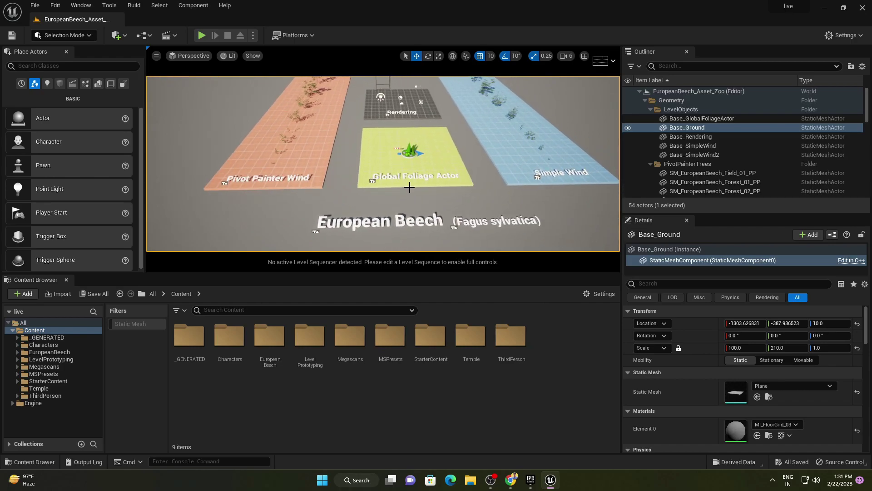
pyautogui.click(49, 353)
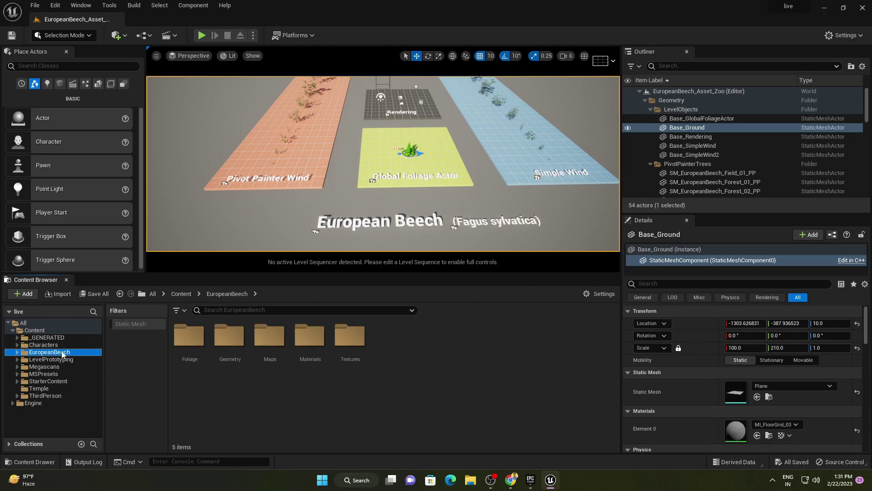
pyautogui.click(277, 347)
pyautogui.doubleClick(278, 348)
pyautogui.click(189, 340)
pyautogui.doubleClick(190, 340)
# Enlarge the viewport and select the global foliage actor on the yellow platform to inspect its wind settings
pyautogui.moveTo(315, 272); pyautogui.dragTo(306, 422)
pyautogui.moveTo(411, 230); pyautogui.dragTo(355, 209, button='right')
pyautogui.moveTo(393, 255)
pyautogui.mouseDown(button='right')
pyautogui.moveTo(303, 253)
pyautogui.moveTo(357, 263)
pyautogui.moveTo(393, 290)
pyautogui.moveTo(393, 255)
pyautogui.mouseUp(button='right')
pyautogui.scroll(8, 393, 255)
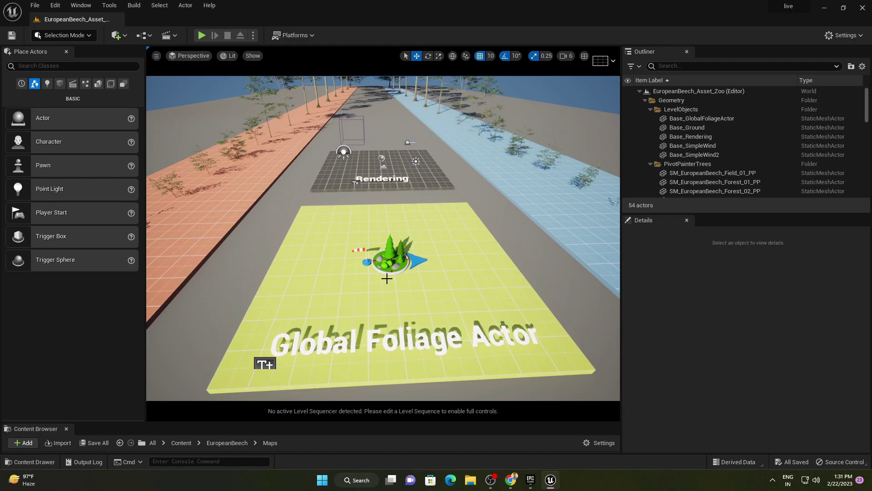
pyautogui.click(391, 258)
pyautogui.moveTo(496, 256)
pyautogui.mouseDown(button='right')
pyautogui.moveTo(586, 246)
pyautogui.moveTo(504, 246)
pyautogui.mouseUp(button='right')
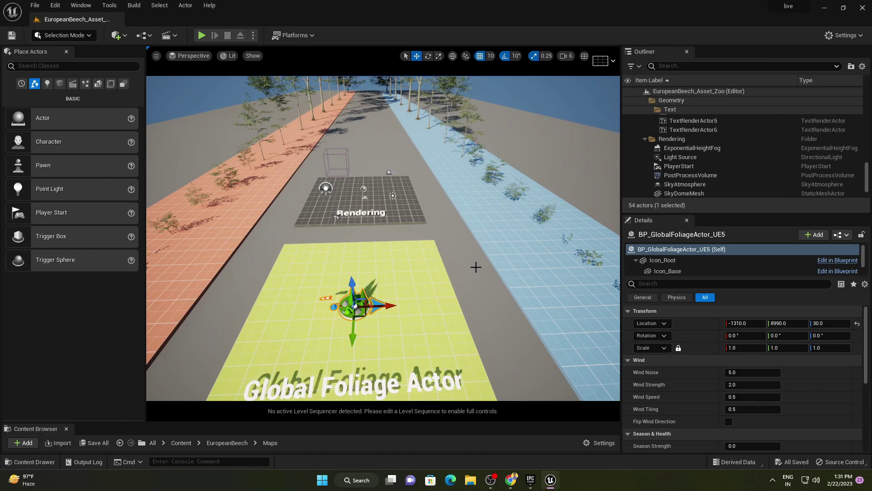
# Examine the beech trees along the Pivot Painter Wind and Simple Wind strips, from saplings to full-grown models
pyautogui.moveTo(476, 267); pyautogui.dragTo(488, 228, button='right')
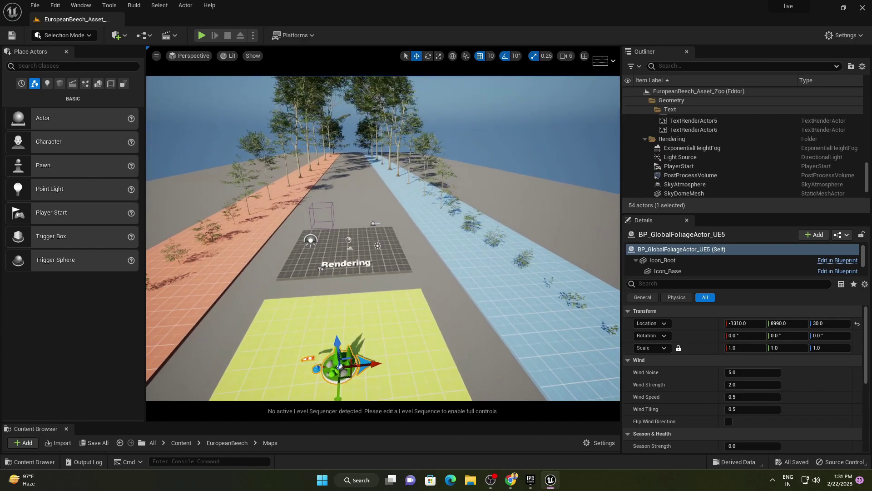
pyautogui.moveTo(476, 267); pyautogui.dragTo(478, 236, button='right')
pyautogui.moveTo(493, 276); pyautogui.dragTo(570, 334, button='middle')
pyautogui.moveTo(493, 276); pyautogui.dragTo(465, 171)
pyautogui.moveTo(498, 275)
pyautogui.mouseDown(button='right')
pyautogui.moveTo(477, 272)
pyautogui.moveTo(507, 273)
pyautogui.mouseUp(button='right')
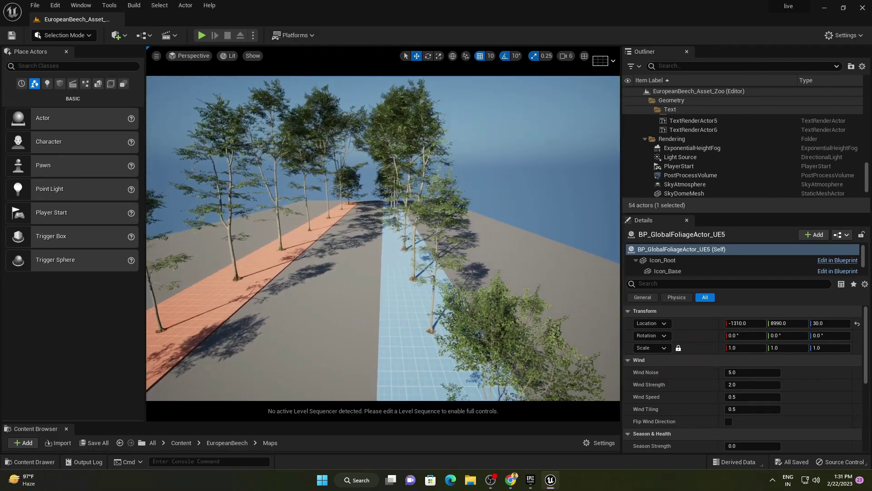
pyautogui.moveTo(494, 273); pyautogui.dragTo(459, 241, button='middle')
pyautogui.moveTo(495, 273); pyautogui.dragTo(481, 180)
pyautogui.moveTo(495, 273); pyautogui.dragTo(450, 268, button='right')
pyautogui.moveTo(415, 260); pyautogui.dragTo(447, 278)
pyautogui.moveTo(447, 277); pyautogui.dragTo(447, 277, button='right')
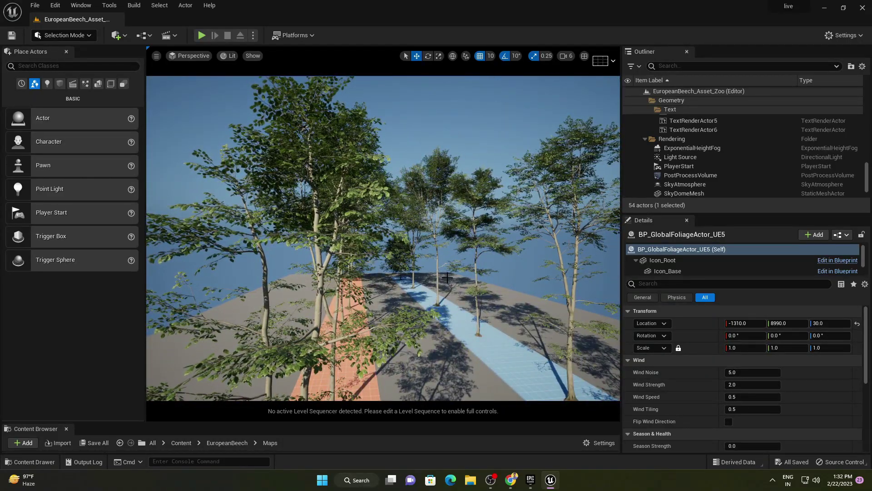
# Browse the PivotPainter assets in the EuropeanBeech Foliage and Geometry folders, and return to the EuropeanBeech folder
pyautogui.moveTo(410, 422); pyautogui.dragTo(292, 275)
pyautogui.click(42, 363)
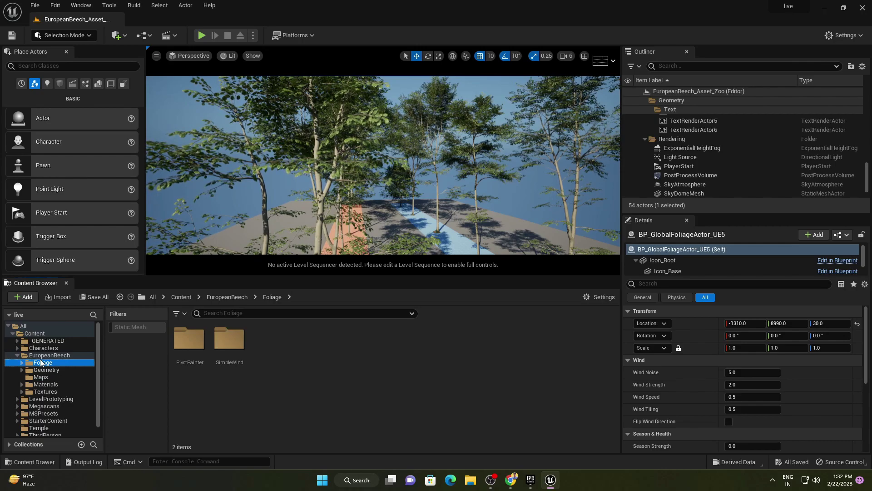
pyautogui.click(190, 349)
pyautogui.doubleClick(191, 349)
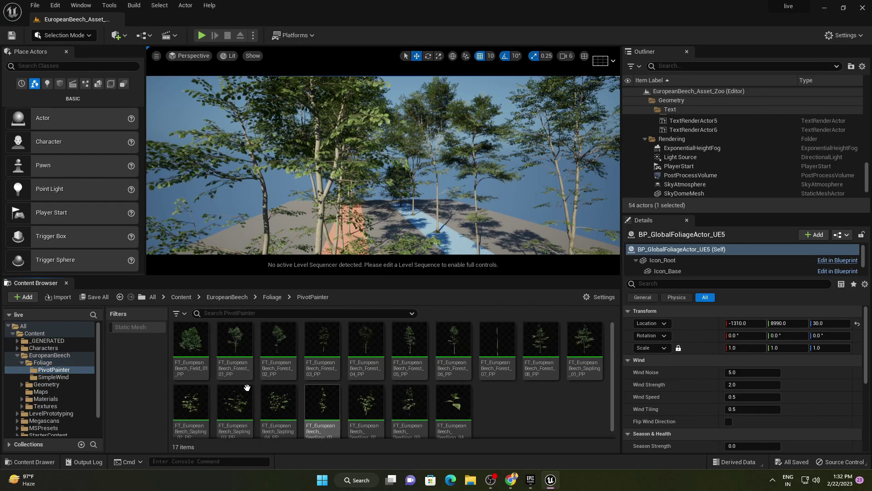
pyautogui.click(45, 384)
pyautogui.doubleClick(190, 340)
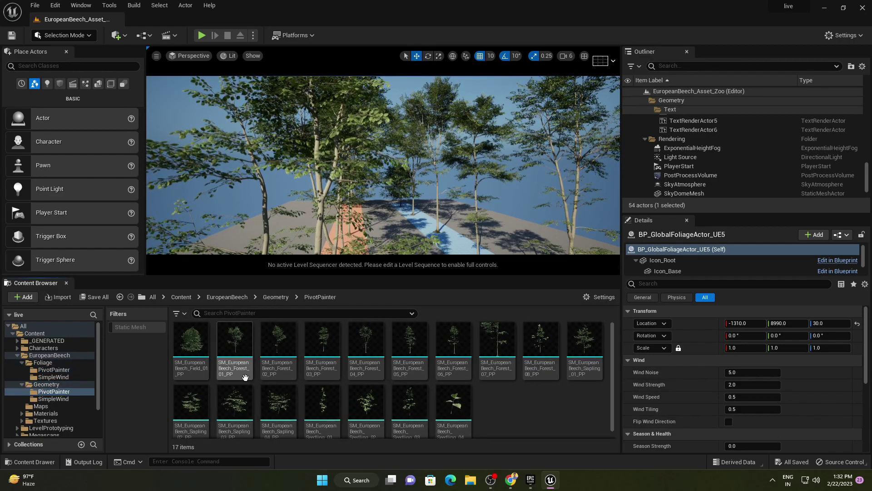
pyautogui.doubleClick(45, 355)
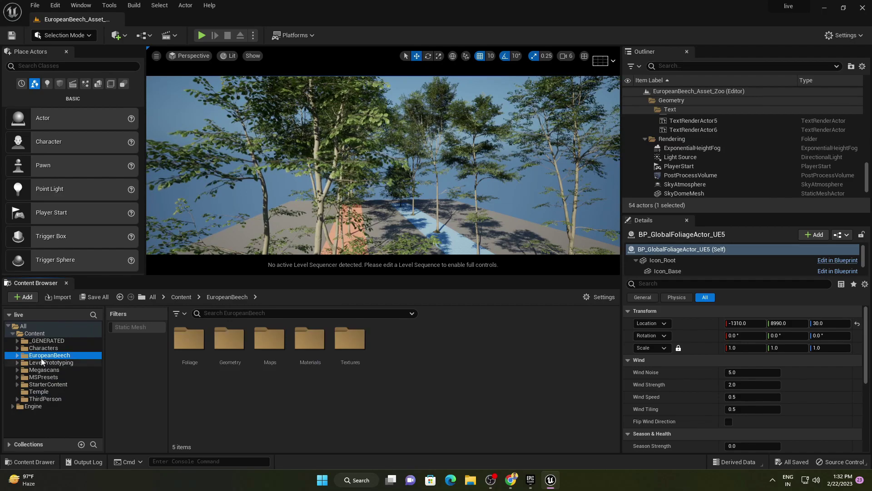
# Create a new level from the Basic template
pyautogui.moveTo(355, 138); pyautogui.dragTo(364, 114, button='right')
pyautogui.click(31, 7)
pyautogui.click(59, 26)
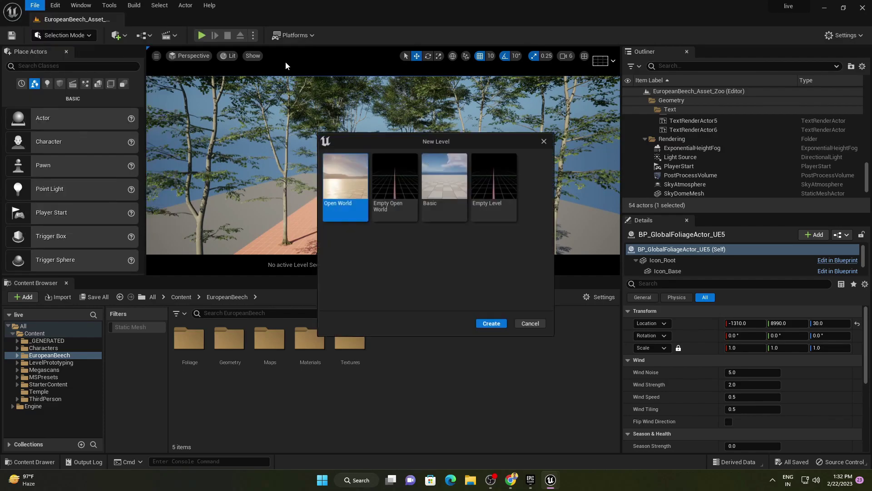
pyautogui.click(437, 185)
pyautogui.click(480, 329)
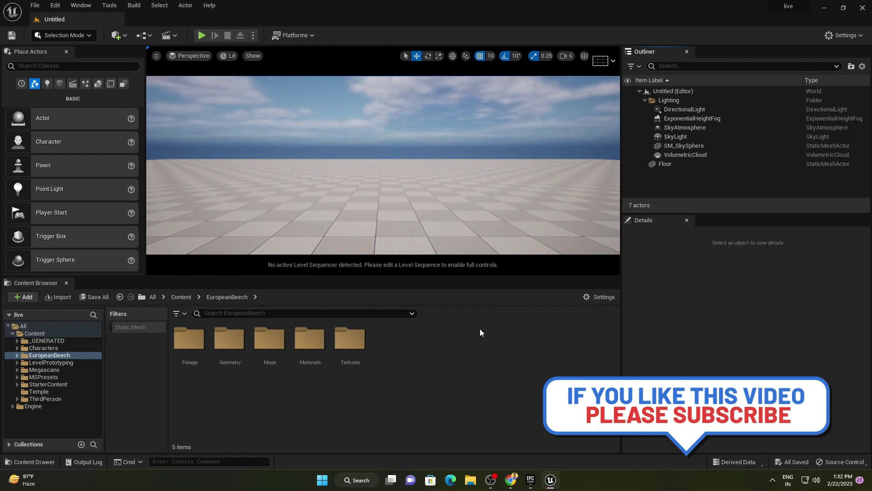
# Delete the Floor mesh from the new level
pyautogui.moveTo(391, 180)
pyautogui.mouseDown(button='right')
pyautogui.moveTo(390, 229)
pyautogui.moveTo(390, 180)
pyautogui.moveTo(405, 184)
pyautogui.mouseUp(button='right')
pyautogui.click(396, 182)
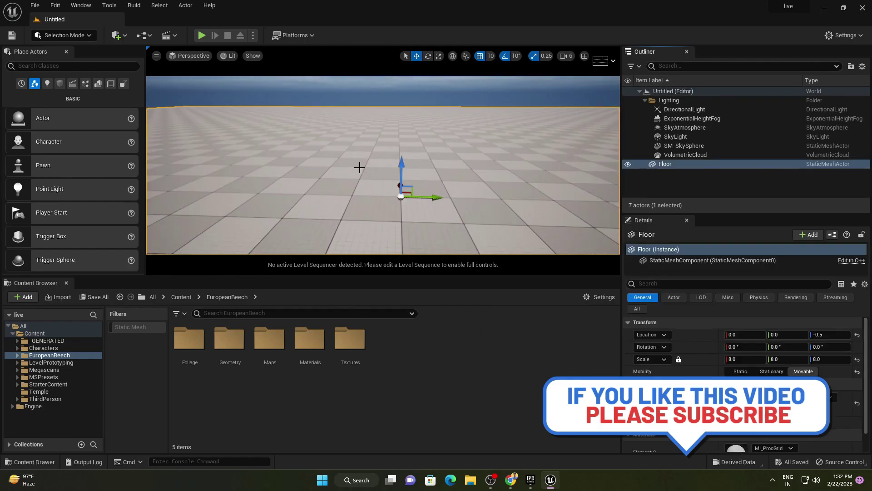
pyautogui.press('Delete')
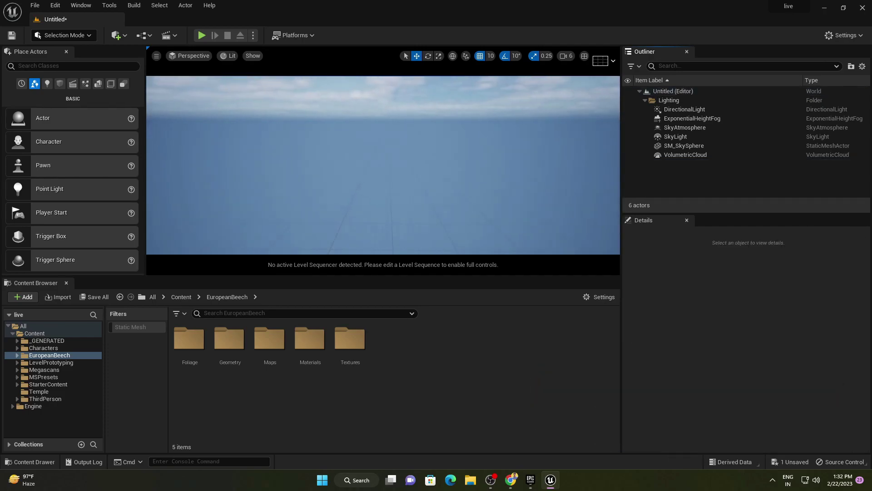
# Create a landscape with 127×127-quad sections and 8 × 8 components, and return to Selection Mode
pyautogui.moveTo(385, 167)
pyautogui.mouseDown(button='right')
pyautogui.moveTo(401, 166)
pyautogui.moveTo(360, 170)
pyautogui.moveTo(385, 167)
pyautogui.mouseUp(button='right')
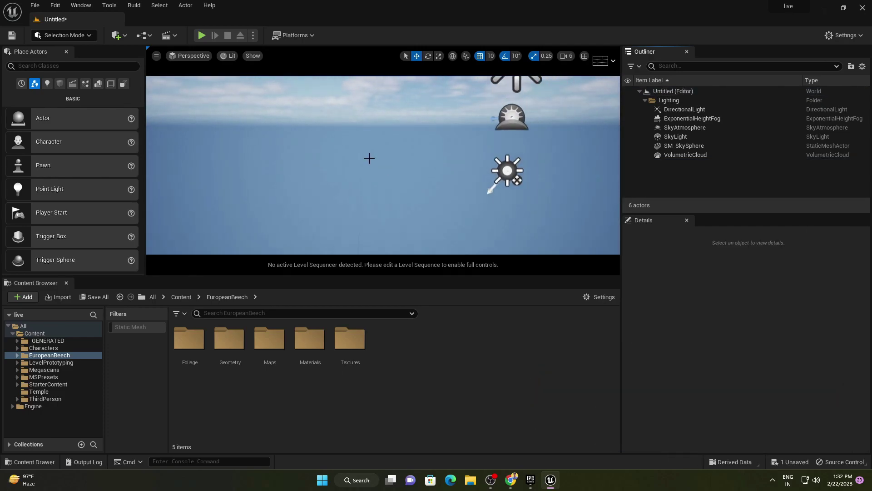
pyautogui.click(82, 36)
pyautogui.click(82, 57)
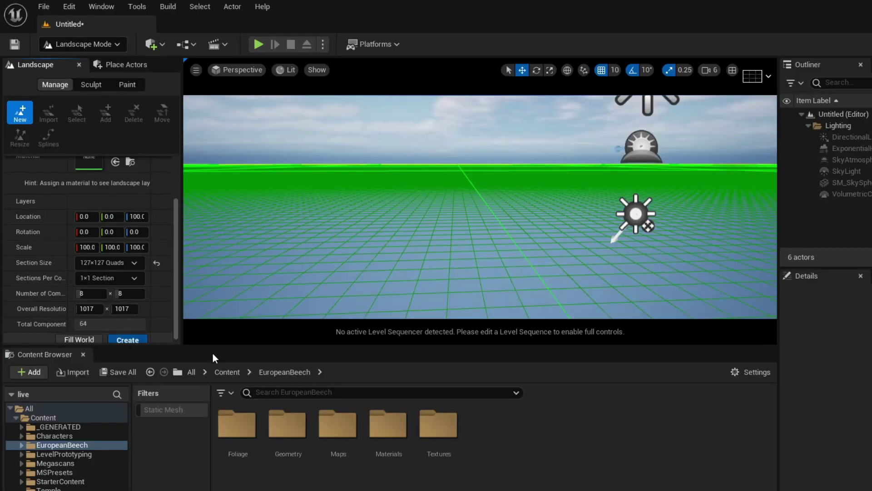
pyautogui.moveTo(459, 204); pyautogui.dragTo(456, 206, button='right')
pyautogui.moveTo(470, 350); pyautogui.dragTo(469, 473)
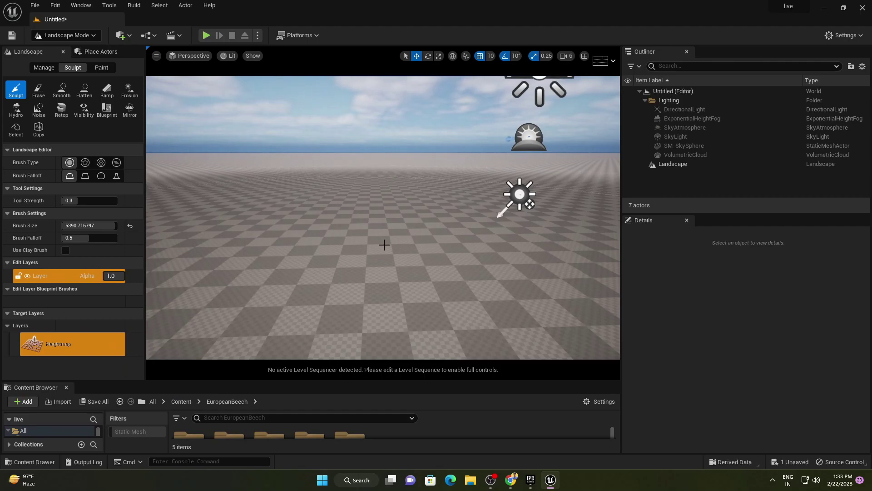
pyautogui.moveTo(334, 382); pyautogui.dragTo(335, 332)
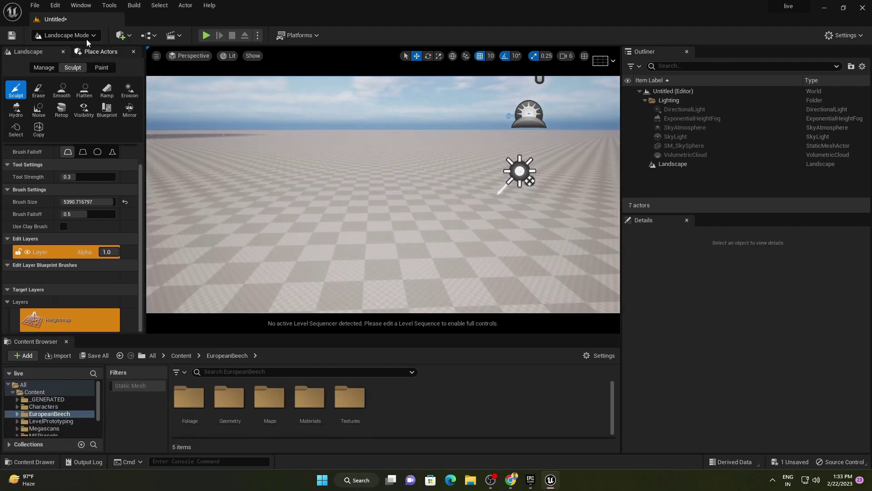
pyautogui.click(66, 34)
pyautogui.click(57, 44)
# Open the Mossy Forest Floor folder under Megascans Surfaces and check the tiling settings of its material instance
pyautogui.scroll(-2, 77, 399)
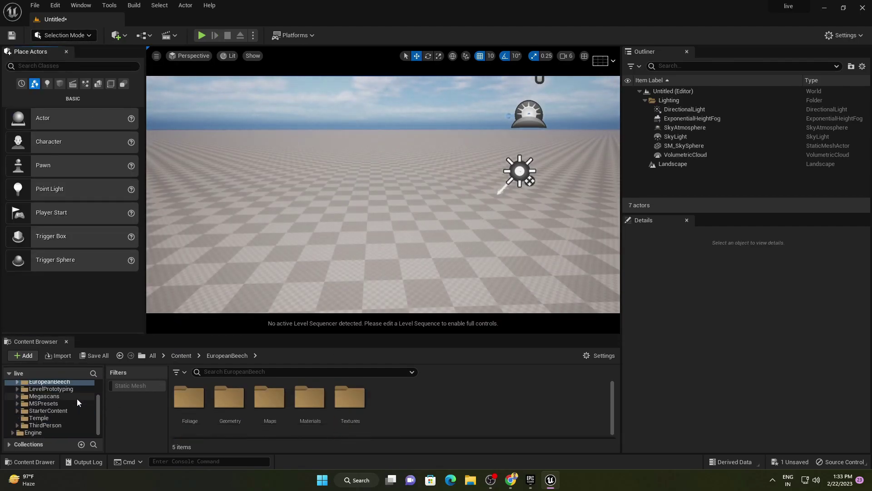
pyautogui.click(46, 397)
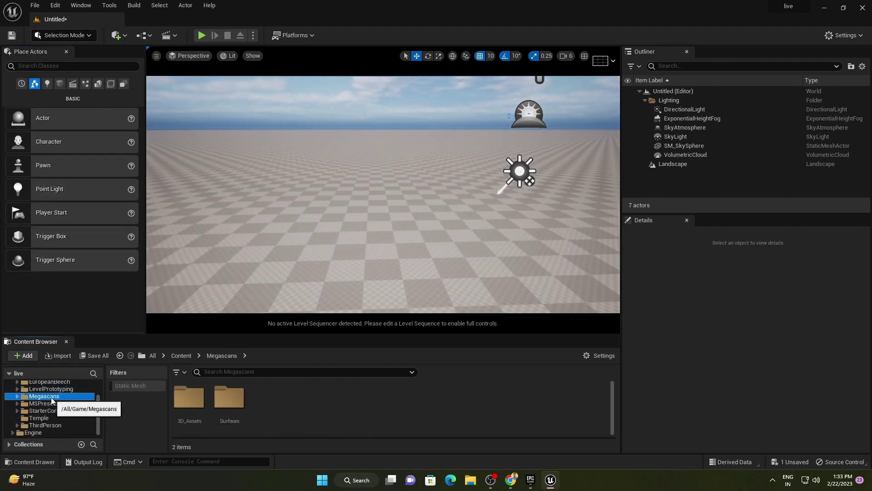
pyautogui.doubleClick(230, 402)
pyautogui.click(189, 404)
pyautogui.doubleClick(189, 404)
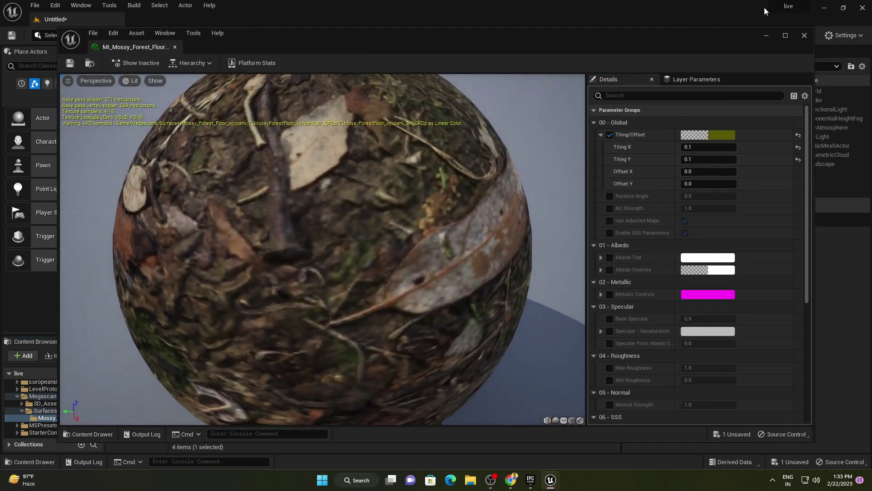
pyautogui.click(804, 35)
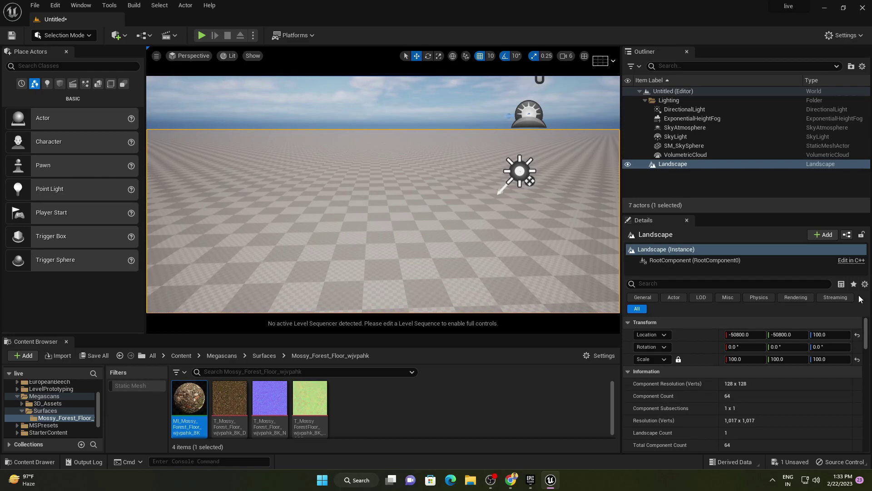
# Assign the MI_Mossy_Forest_Floor_wjvpahk_8K material to the landscape as its Landscape Material
pyautogui.scroll(-6, 869, 335)
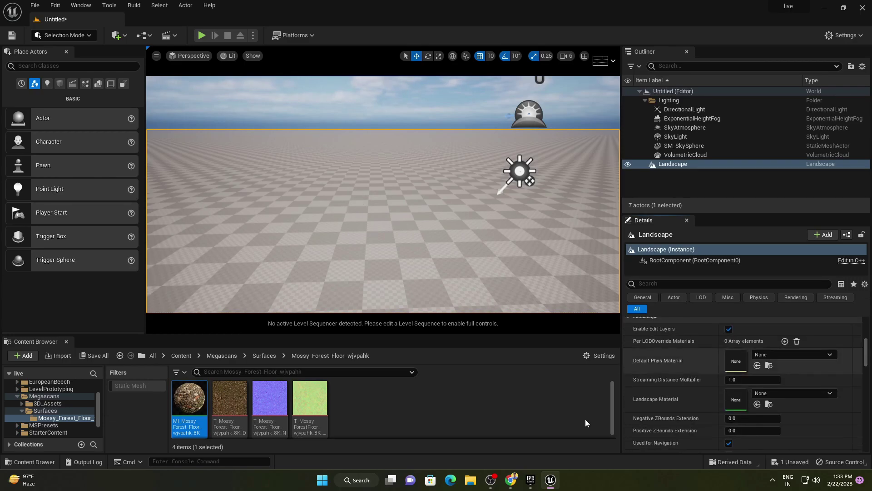
pyautogui.moveTo(181, 403); pyautogui.dragTo(759, 400)
pyautogui.moveTo(314, 200); pyautogui.dragTo(314, 200, button='right')
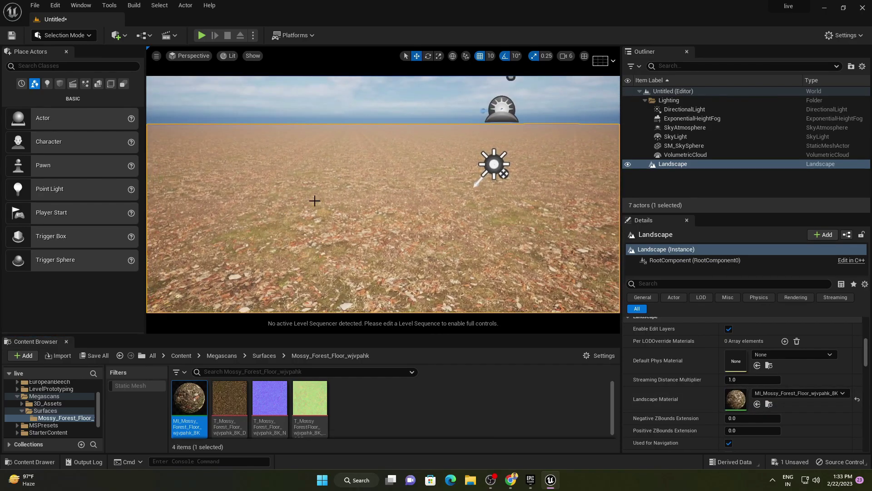
# Rotate the directional light to a lower, warmer sun angle and open the EuropeanBeech content folder
pyautogui.click(332, 110)
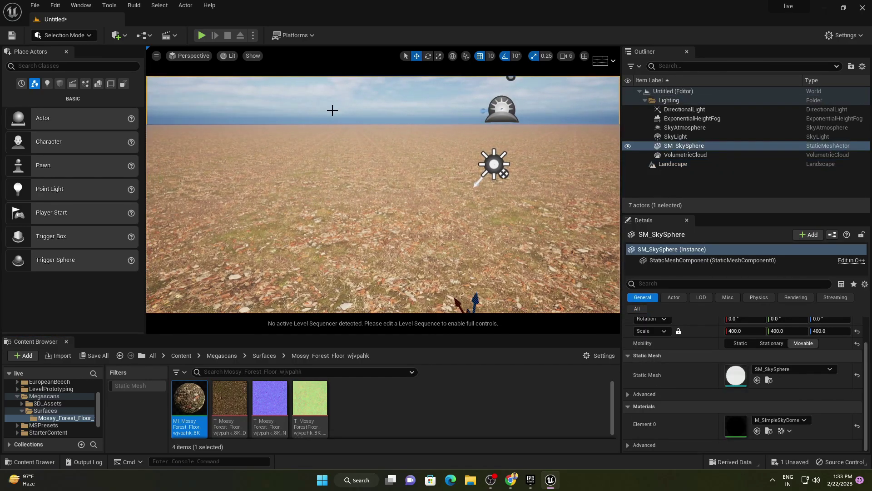
pyautogui.hotkey('ctrl', 'l')
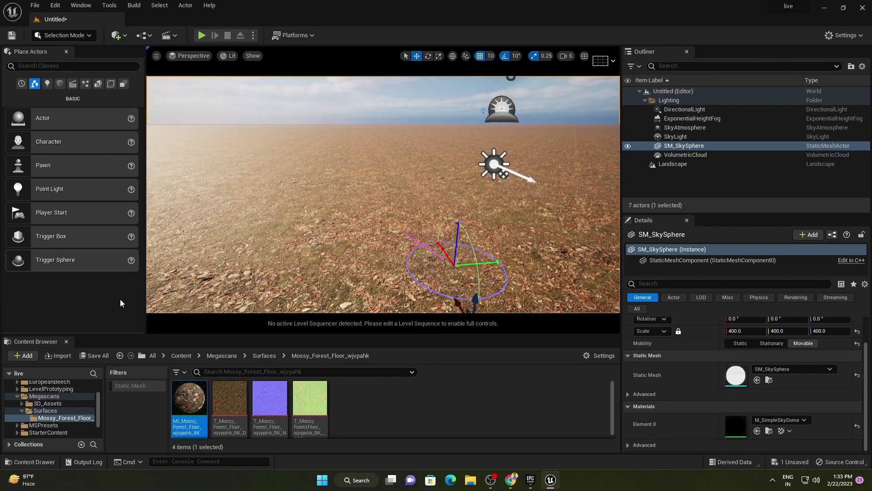
pyautogui.scroll(3, 52, 386)
pyautogui.click(48, 414)
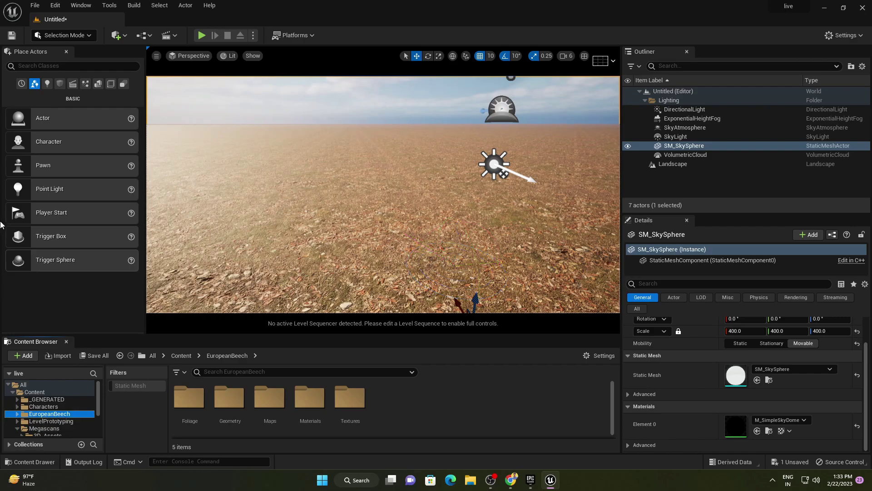
# Open the PivotPainter folder inside the EuropeanBeech Geometry folder
pyautogui.doubleClick(234, 406)
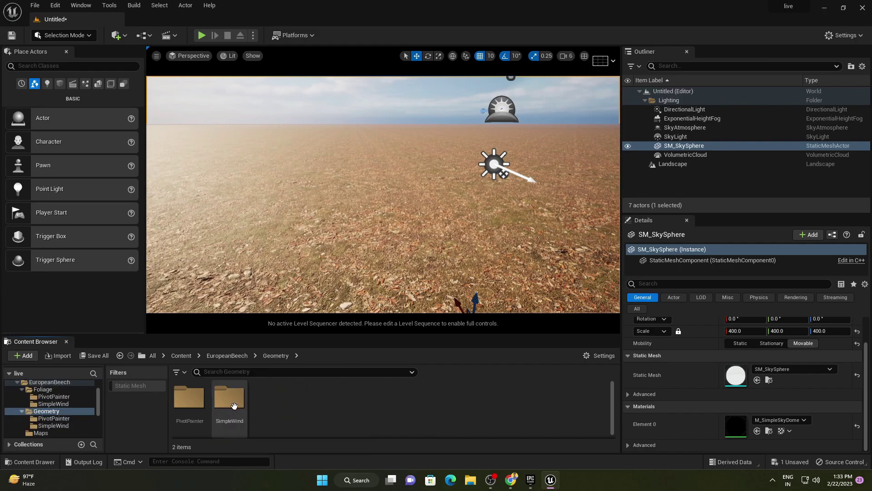
pyautogui.doubleClick(196, 405)
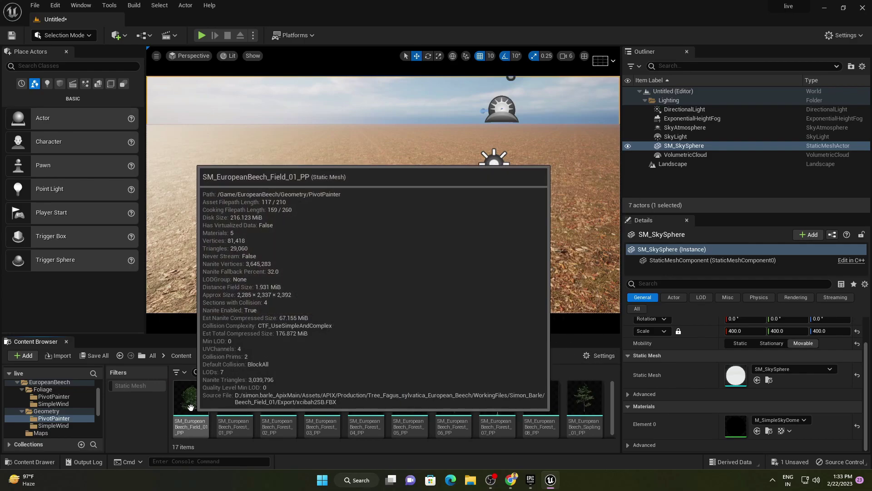
# Place the SM_EuropeanBeech_Forest_01_PP tree on the landscape and reduce the viewport camera speed to 4 to inspect its trunk
pyautogui.moveTo(235, 400); pyautogui.dragTo(341, 235)
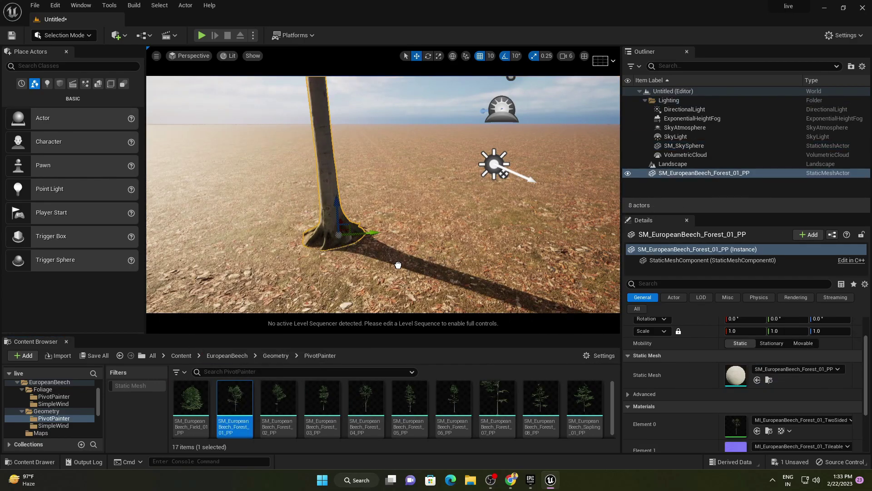
pyautogui.moveTo(396, 273); pyautogui.dragTo(395, 236)
pyautogui.moveTo(396, 273); pyautogui.dragTo(398, 268, button='right')
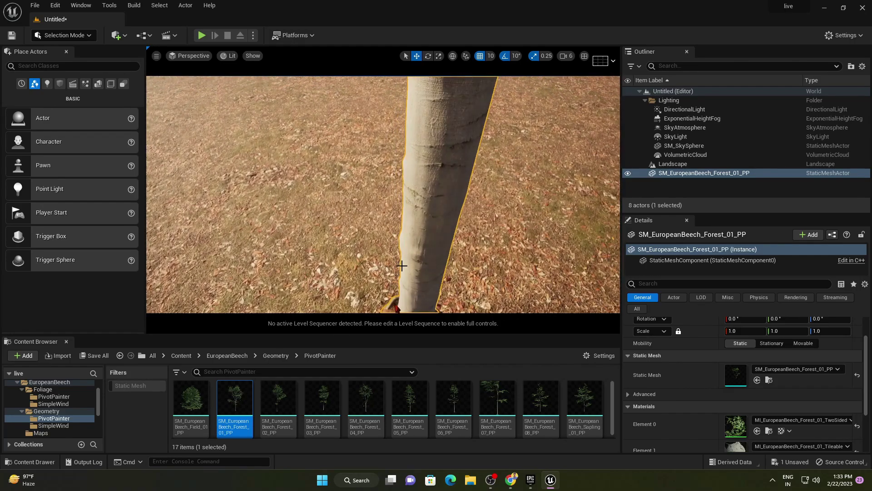
pyautogui.click(567, 56)
pyautogui.click(595, 76)
pyautogui.moveTo(529, 132); pyautogui.dragTo(530, 132, button='right')
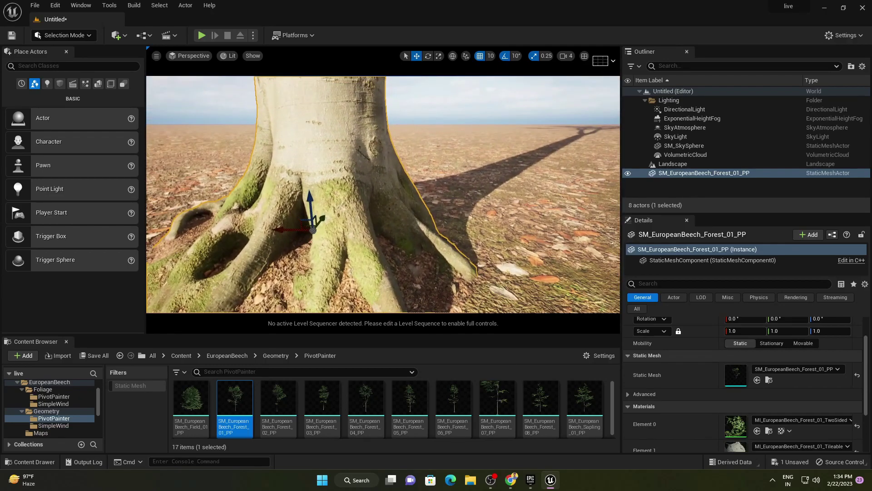
# Place the SM_EuropeanBeech_Field_01_PP tree beside the forest beech and examine both trees from close up and far away
pyautogui.moveTo(192, 399); pyautogui.dragTo(197, 195)
pyautogui.moveTo(197, 195); pyautogui.dragTo(154, 195, button='right')
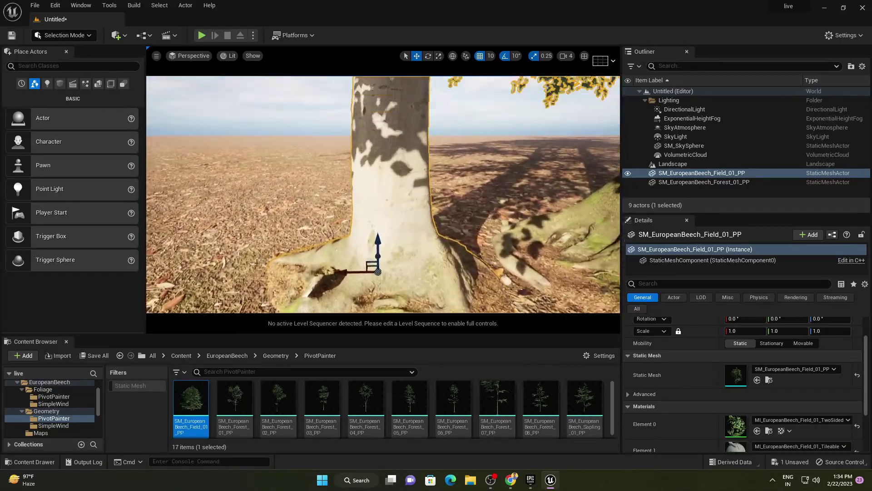
pyautogui.click(307, 235)
pyautogui.scroll(-5, 307, 235)
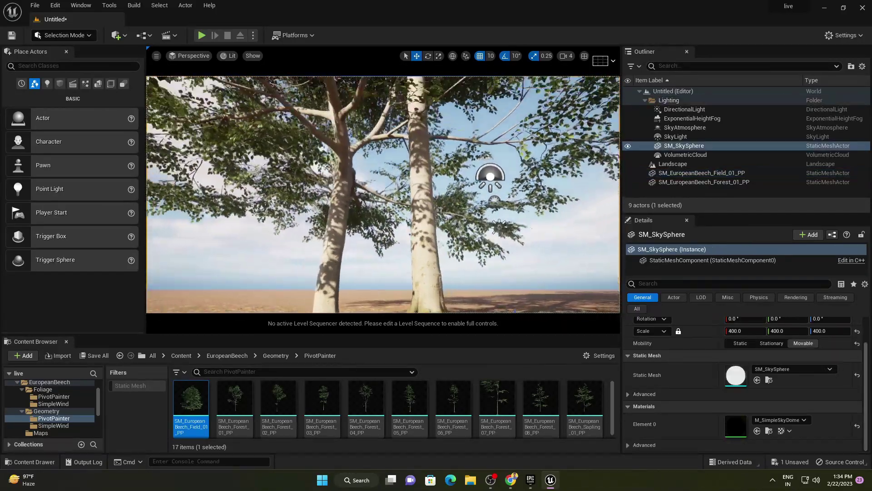
pyautogui.moveTo(305, 222); pyautogui.dragTo(308, 204, button='right')
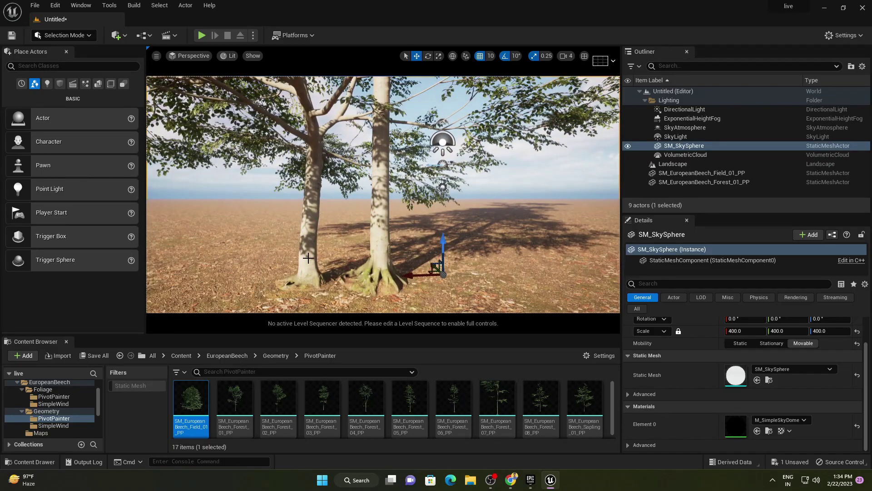
pyautogui.click(276, 277)
pyautogui.moveTo(286, 281); pyautogui.dragTo(320, 191, button='right')
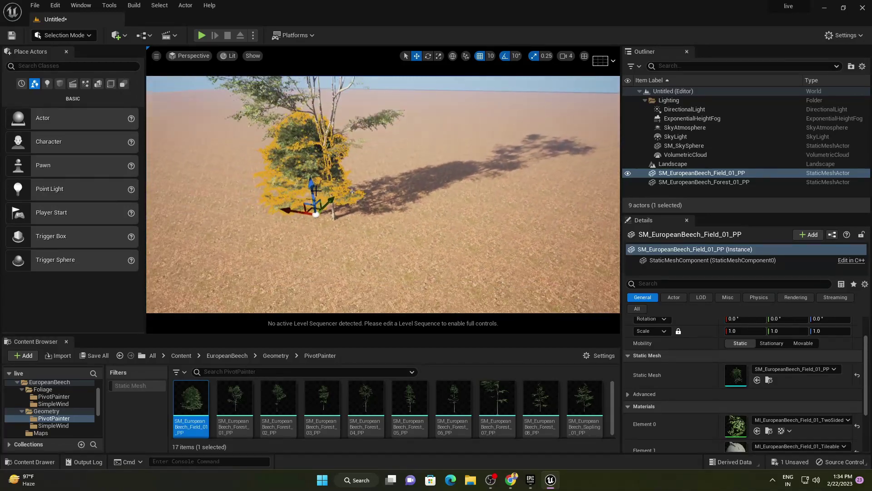
# Delete the field beech and the forest beech from the landscape
pyautogui.press('Delete')
pyautogui.moveTo(337, 193); pyautogui.dragTo(342, 154, button='right')
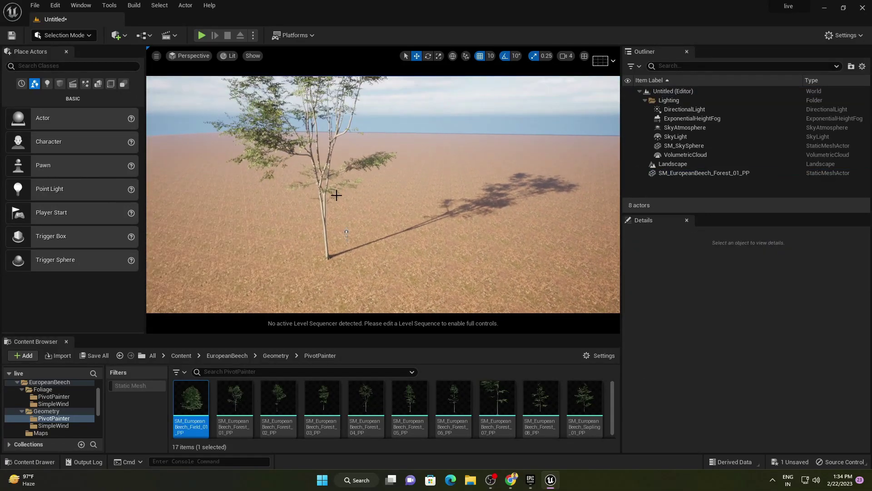
pyautogui.click(325, 222)
pyautogui.press('Delete')
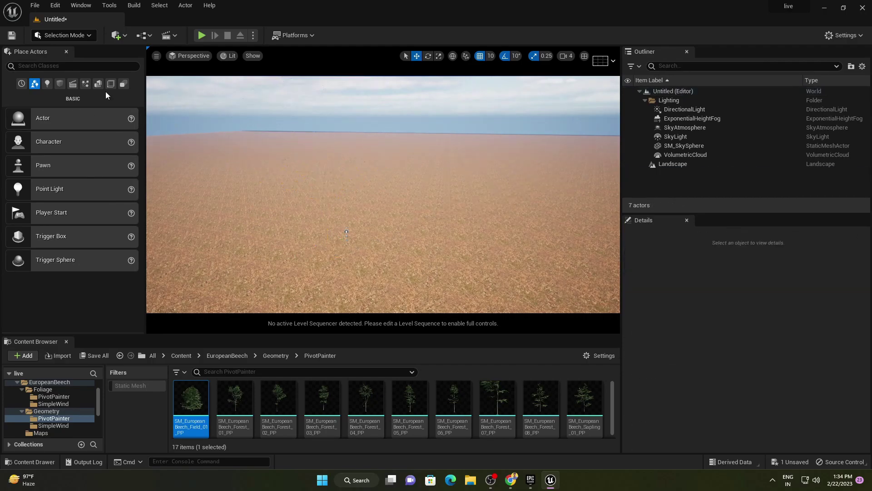
# Switch to Foliage Mode and add the SM_EuropeanBeech_Forest_01_PP to SM_EuropeanBeech_Forest_07_PP meshes as foliage types
pyautogui.click(81, 36)
pyautogui.click(82, 71)
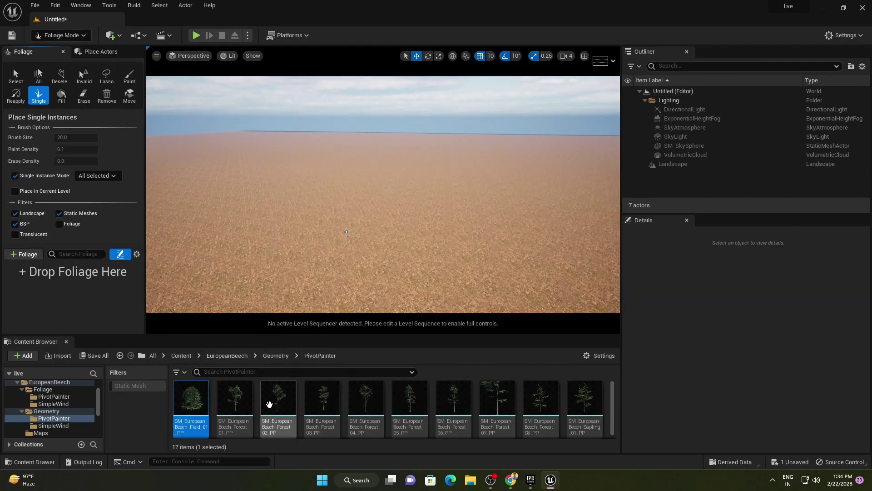
pyautogui.click(235, 398)
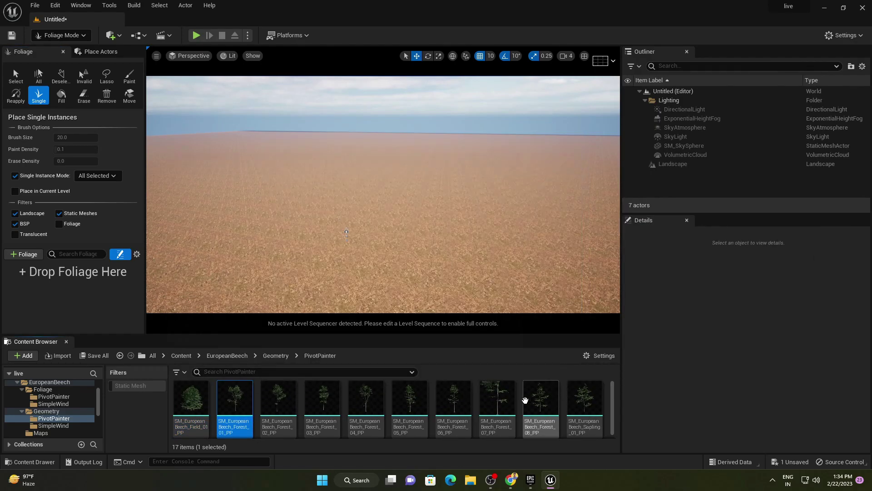
pyautogui.keyDown('shift'); pyautogui.click(500, 404); pyautogui.keyUp('shift')
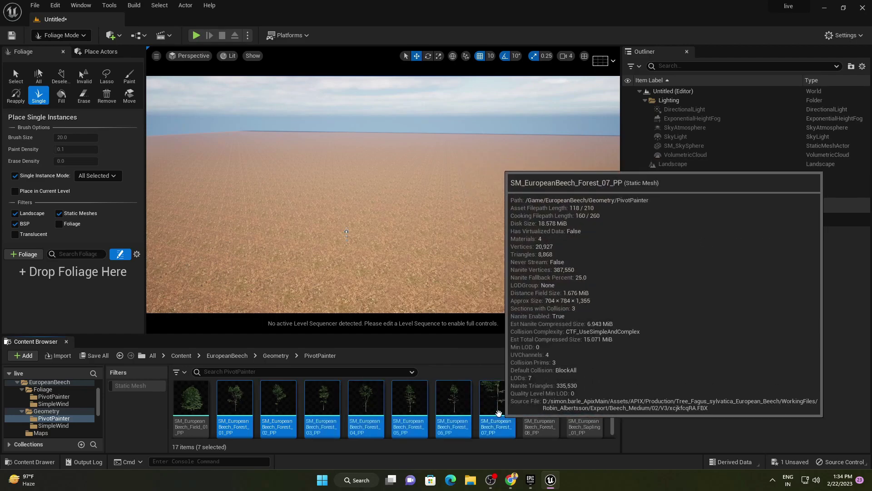
pyautogui.moveTo(502, 406); pyautogui.dragTo(71, 295)
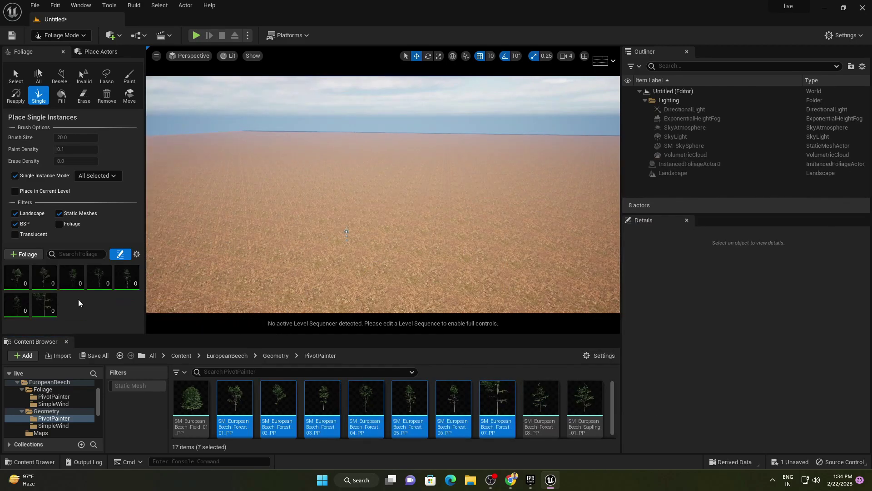
# Select all seven beech foliage types and set their Density / 1Kuu to 10
pyautogui.click(39, 312)
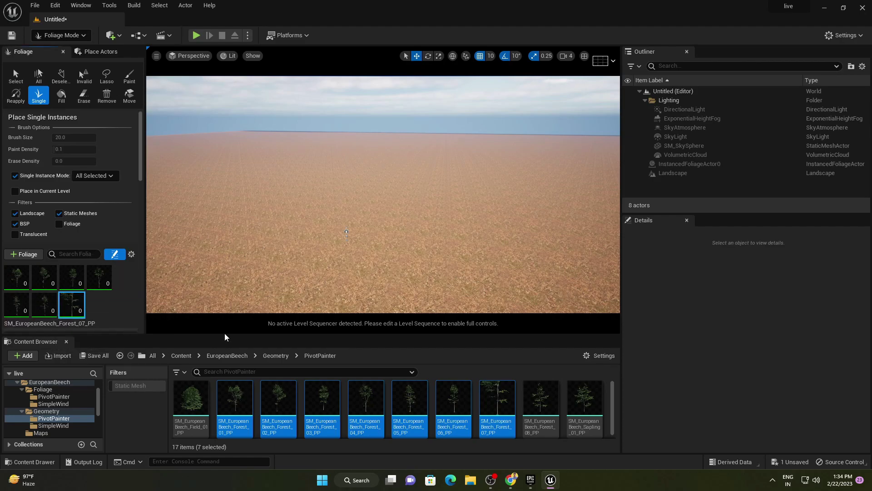
pyautogui.moveTo(224, 334); pyautogui.dragTo(225, 451)
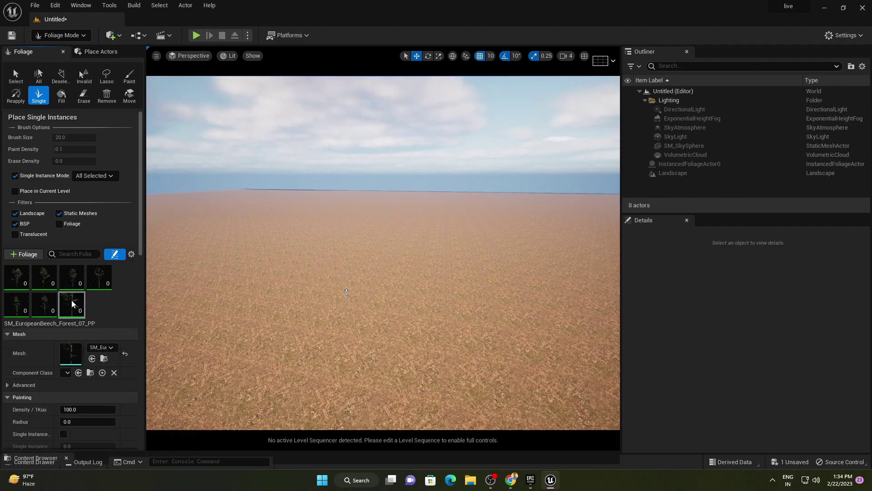
pyautogui.keyDown('shift'); pyautogui.click(20, 281); pyautogui.keyUp('shift')
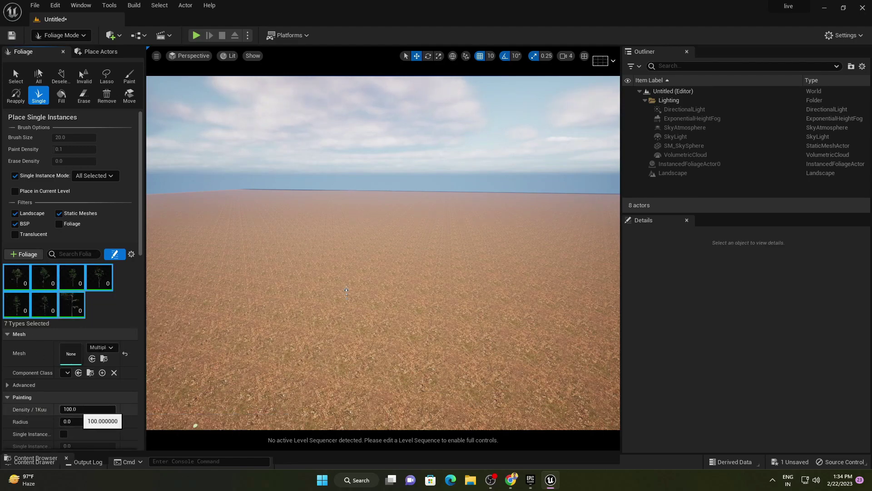
pyautogui.click(87, 408)
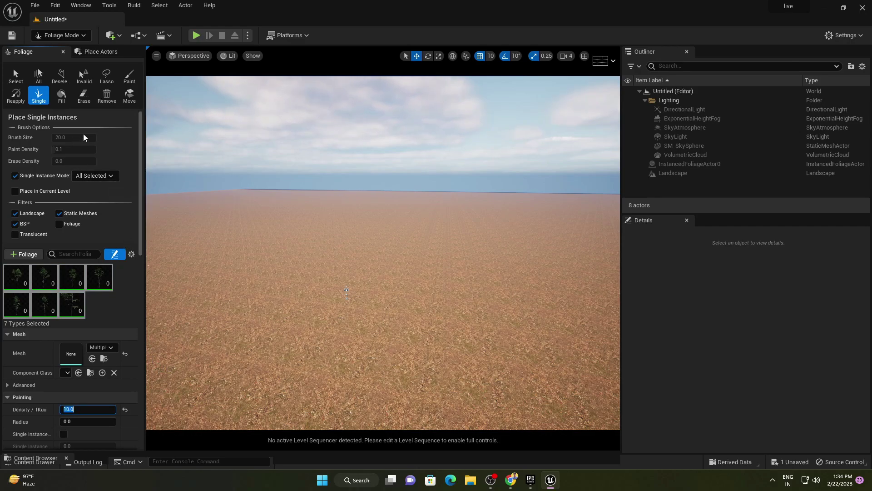
# With Single Instance Mode off and a brush size of about 2258, paint a trial patch of trees and undo it
pyautogui.click(15, 176)
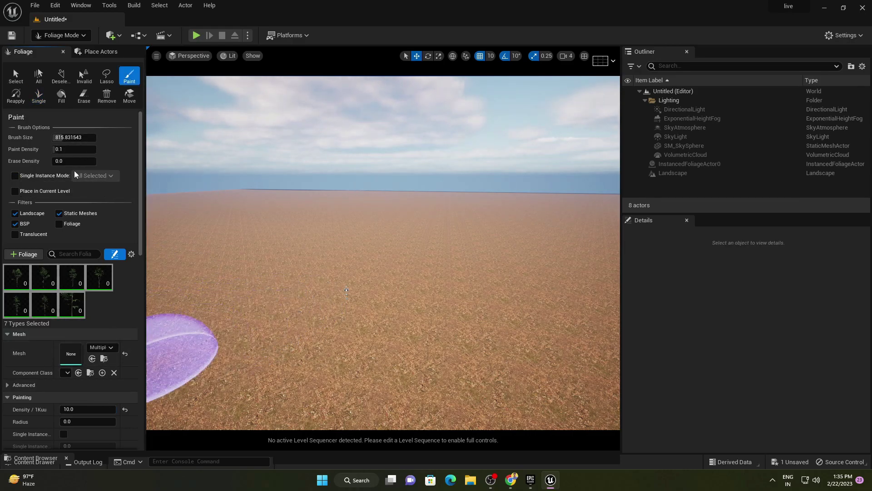
pyautogui.moveTo(72, 137); pyautogui.dragTo(74, 137)
pyautogui.click(256, 276)
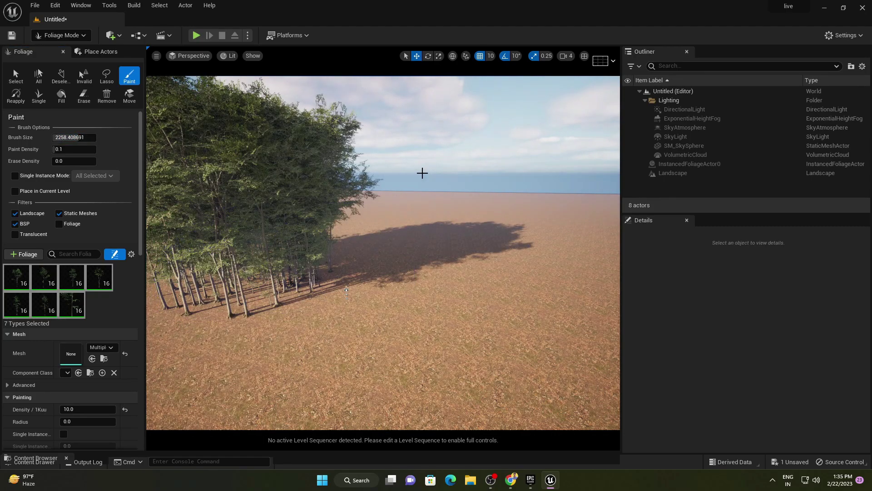
pyautogui.hotkey('ctrl', 'z')
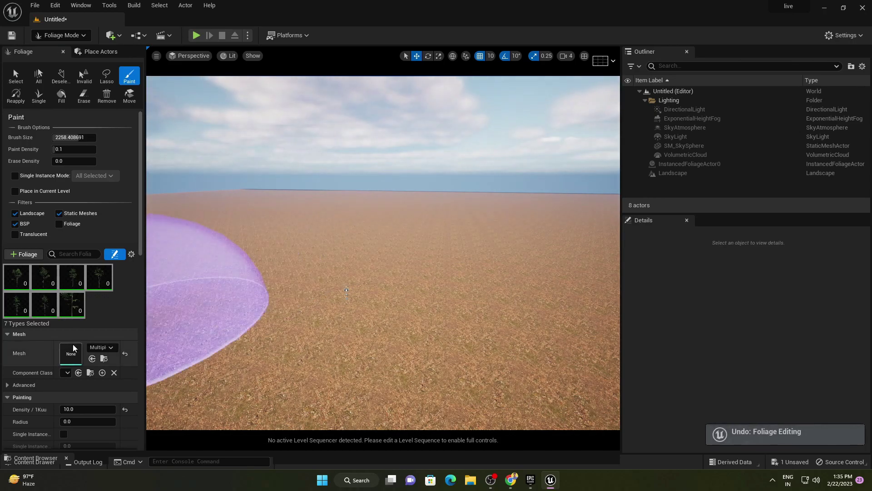
# Set the seven foliage types' Scale X range to 0.5–2.0 and their Density / 1Kuu to 1
pyautogui.scroll(-3, 26, 383)
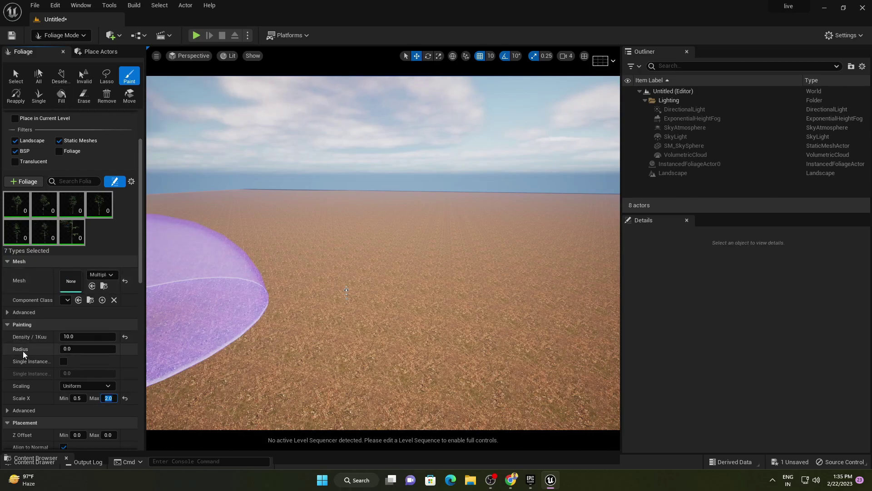
pyautogui.click(80, 337)
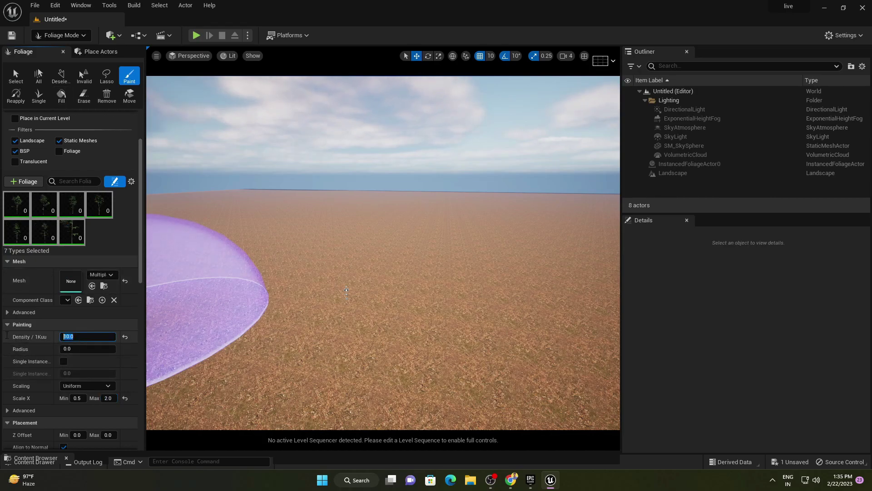
pyautogui.write('1.0')
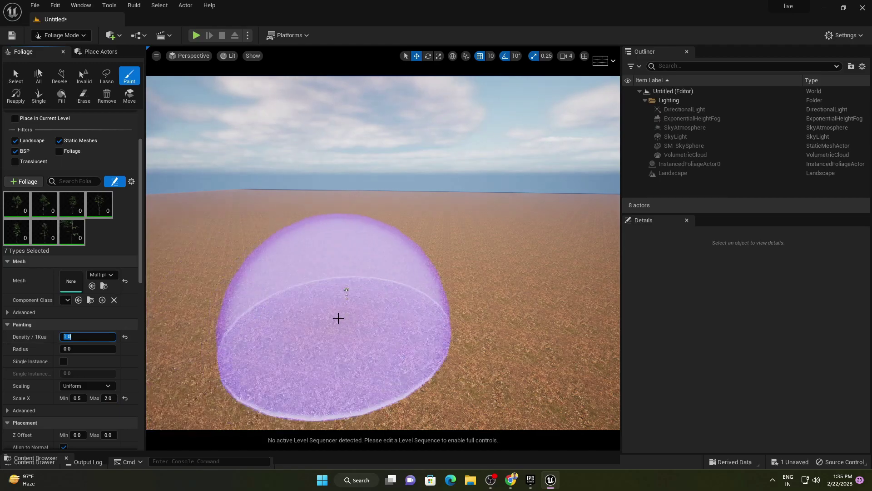
# Paint a small cluster of beech trees on the landscape and check its spacing from inside and from above
pyautogui.click(336, 317)
pyautogui.click(512, 276)
pyautogui.moveTo(512, 276)
pyautogui.mouseDown(button='right')
pyautogui.moveTo(512, 200)
pyautogui.moveTo(505, 193)
pyautogui.mouseUp(button='right')
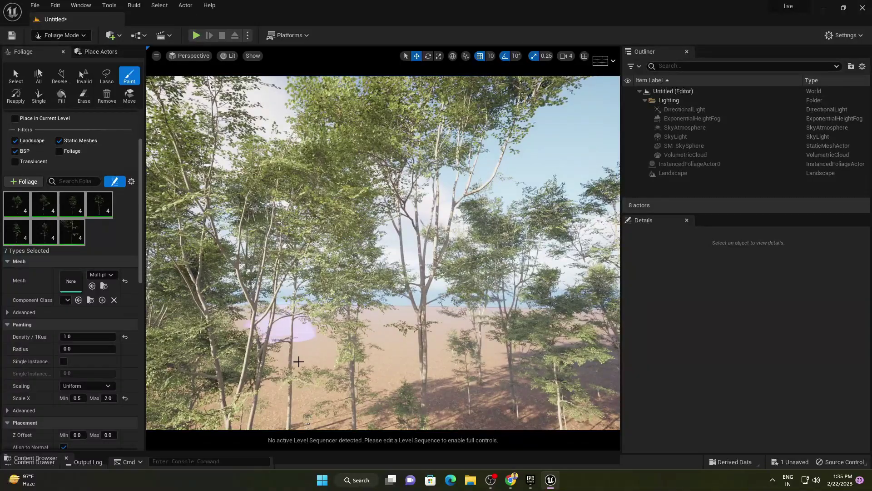
pyautogui.moveTo(320, 338)
pyautogui.mouseDown(button='right')
pyautogui.moveTo(325, 381)
pyautogui.moveTo(332, 333)
pyautogui.mouseUp(button='right')
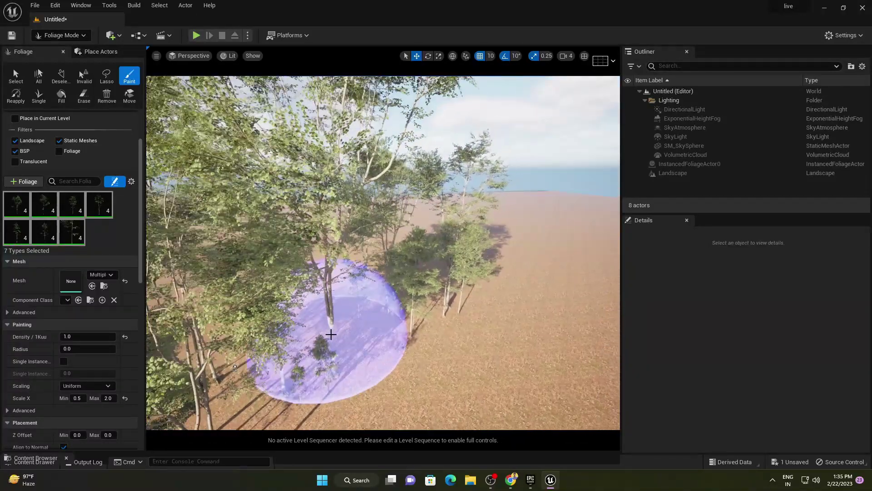
pyautogui.scroll(-6, 355, 325)
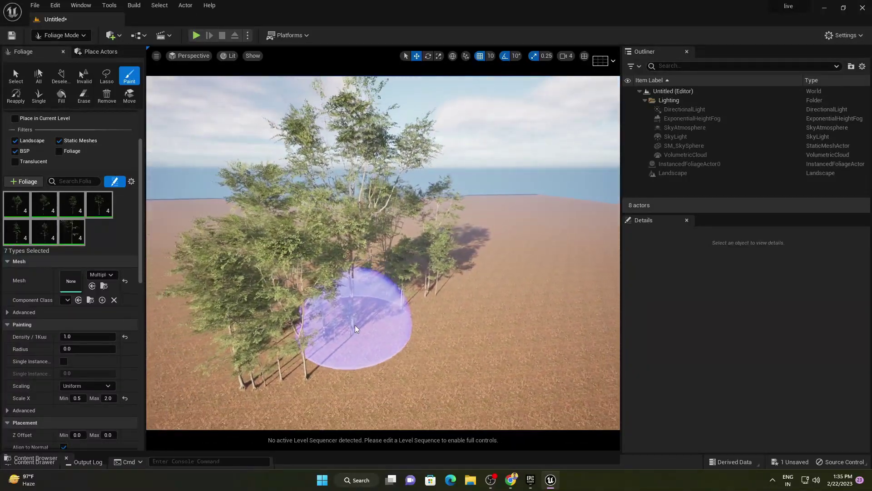
pyautogui.moveTo(320, 279)
pyautogui.mouseDown(button='right')
pyautogui.moveTo(320, 322)
pyautogui.moveTo(320, 308)
pyautogui.mouseUp(button='right')
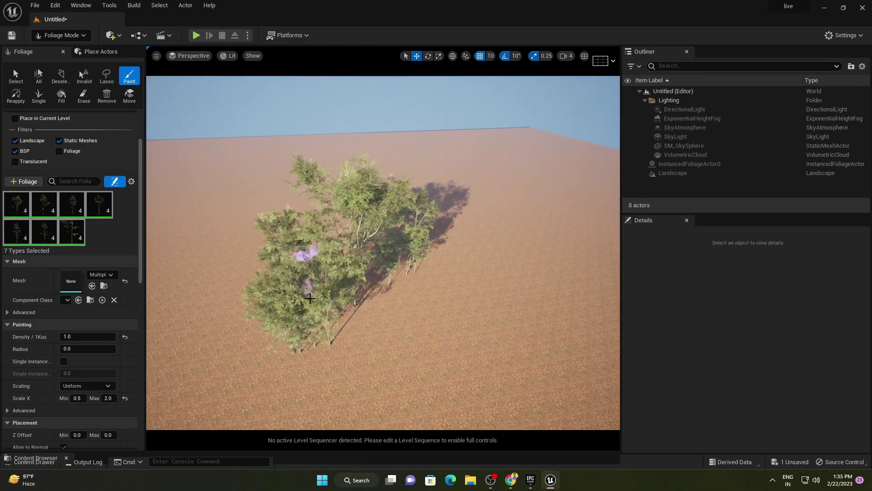
pyautogui.moveTo(320, 279); pyautogui.dragTo(341, 268, button='right')
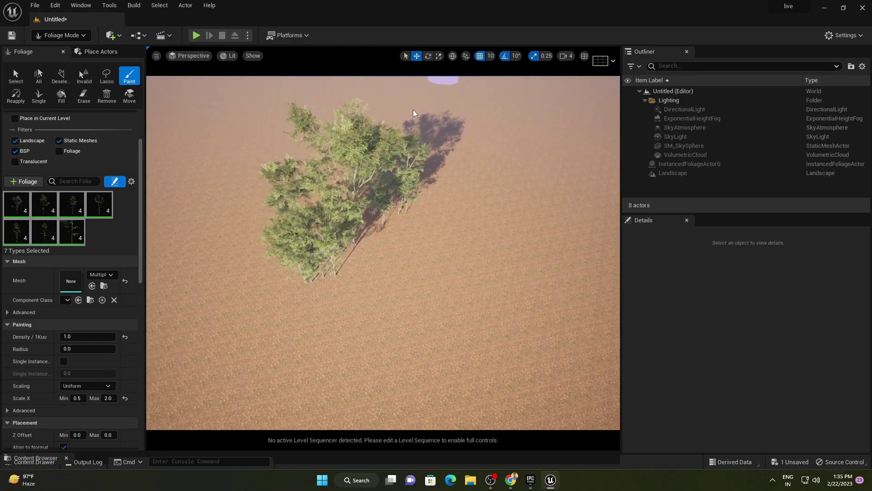
# Paint a wide beech forest around the first cluster with long brush strokes, leaving some ground open
pyautogui.moveTo(215, 263)
pyautogui.mouseDown()
pyautogui.moveTo(230, 262)
pyautogui.moveTo(204, 100)
pyautogui.moveTo(467, 127)
pyautogui.moveTo(516, 156)
pyautogui.mouseUp()
pyautogui.moveTo(516, 156); pyautogui.dragTo(586, 156, button='right')
pyautogui.moveTo(393, 120)
pyautogui.mouseDown()
pyautogui.moveTo(518, 176)
pyautogui.moveTo(563, 266)
pyautogui.moveTo(188, 411)
pyautogui.mouseUp()
pyautogui.moveTo(350, 335)
pyautogui.mouseDown(button='right')
pyautogui.moveTo(336, 352)
pyautogui.moveTo(272, 335)
pyautogui.mouseUp(button='right')
pyautogui.moveTo(351, 335)
pyautogui.mouseDown()
pyautogui.moveTo(368, 254)
pyautogui.moveTo(479, 222)
pyautogui.mouseUp()
pyautogui.moveTo(476, 207)
pyautogui.mouseDown(button='right')
pyautogui.moveTo(457, 177)
pyautogui.moveTo(434, 95)
pyautogui.mouseUp(button='right')
pyautogui.moveTo(475, 207)
pyautogui.mouseDown()
pyautogui.moveTo(445, 189)
pyautogui.moveTo(285, 323)
pyautogui.moveTo(309, 217)
pyautogui.moveTo(278, 347)
pyautogui.moveTo(413, 239)
pyautogui.moveTo(498, 210)
pyautogui.moveTo(567, 211)
pyautogui.mouseUp()
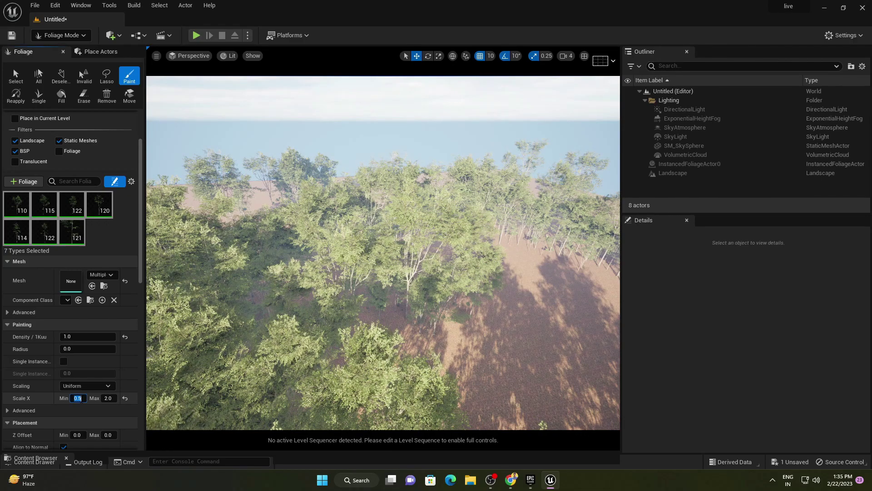
# Set the Scale X range to 1.0–3.0 and paint larger beech trees among the existing forest
pyautogui.press('Return')
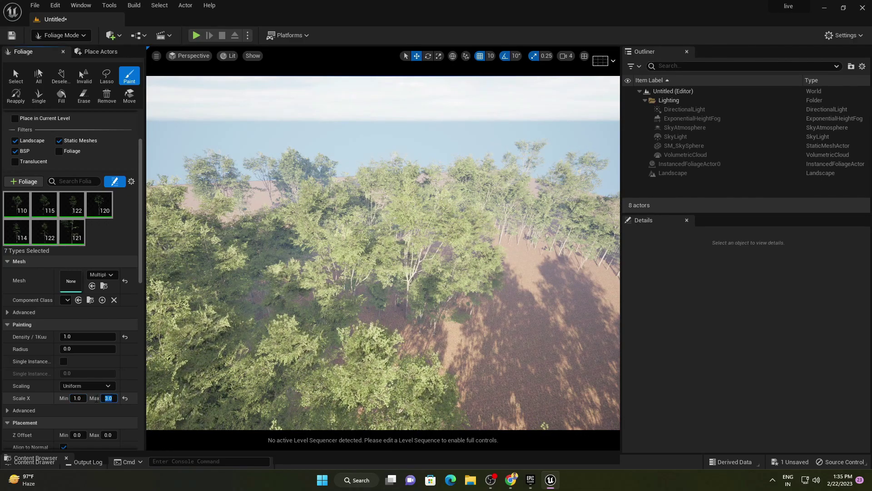
pyautogui.moveTo(362, 276); pyautogui.dragTo(470, 268)
pyautogui.moveTo(470, 268); pyautogui.dragTo(541, 247, button='right')
pyautogui.click(321, 247)
pyautogui.click(417, 261)
pyautogui.moveTo(384, 233)
pyautogui.mouseDown()
pyautogui.moveTo(346, 211)
pyautogui.moveTo(490, 224)
pyautogui.moveTo(499, 238)
pyautogui.moveTo(589, 238)
pyautogui.moveTo(607, 262)
pyautogui.mouseUp()
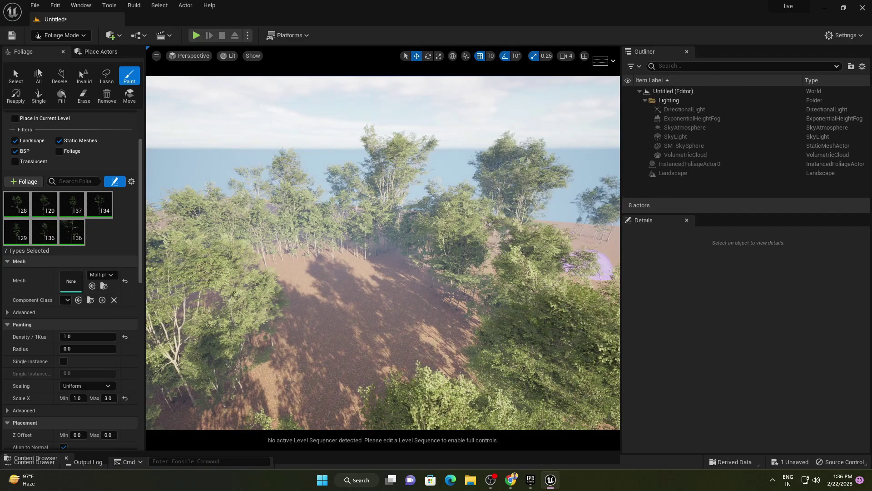
# Set the foliage brush size to 8192 and paint beech trees over the bare ground at the forest's edge
pyautogui.moveTo(607, 261); pyautogui.dragTo(648, 261, button='right')
pyautogui.scroll(3, 135, 149)
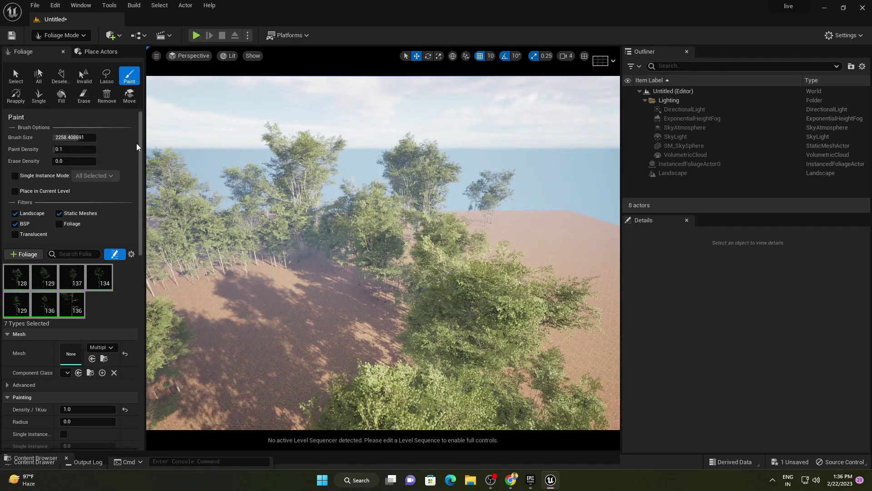
pyautogui.moveTo(79, 137); pyautogui.dragTo(96, 137)
pyautogui.click(549, 272)
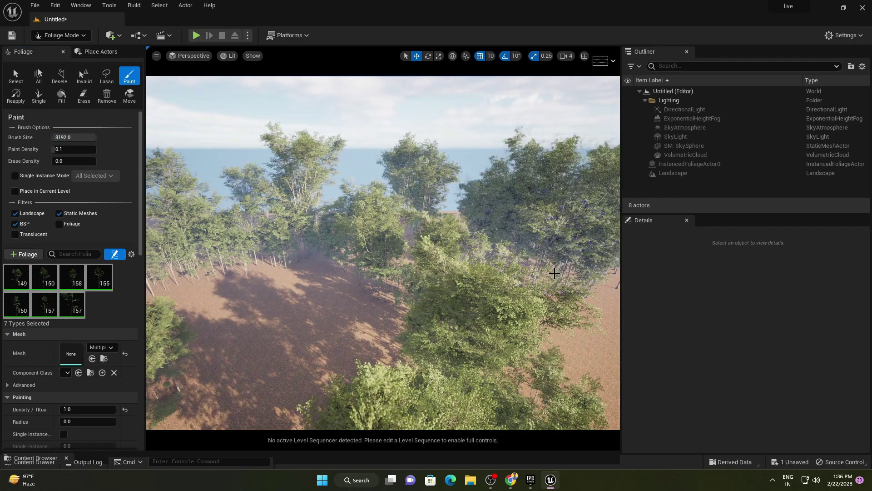
# Try painting beech trees on the bare ground beside the forest with a paint density of 0.5
pyautogui.moveTo(549, 273); pyautogui.dragTo(604, 279, button='right')
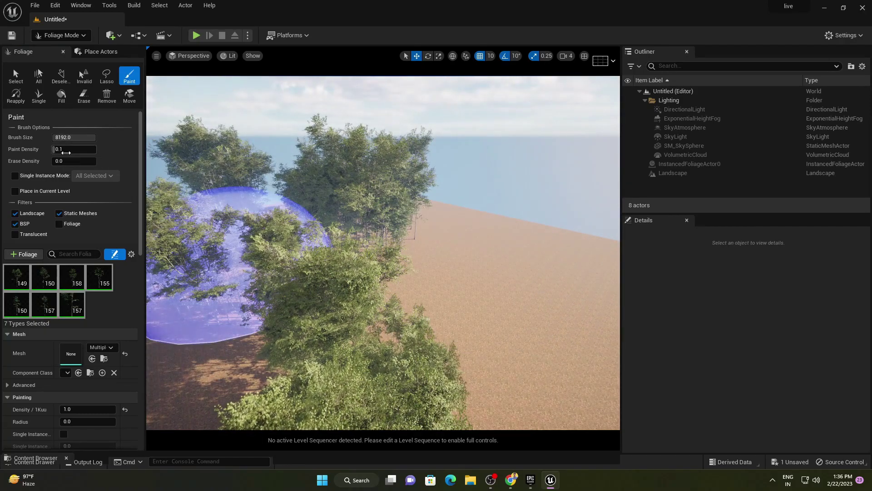
pyautogui.click(66, 152)
pyautogui.write('0.5')
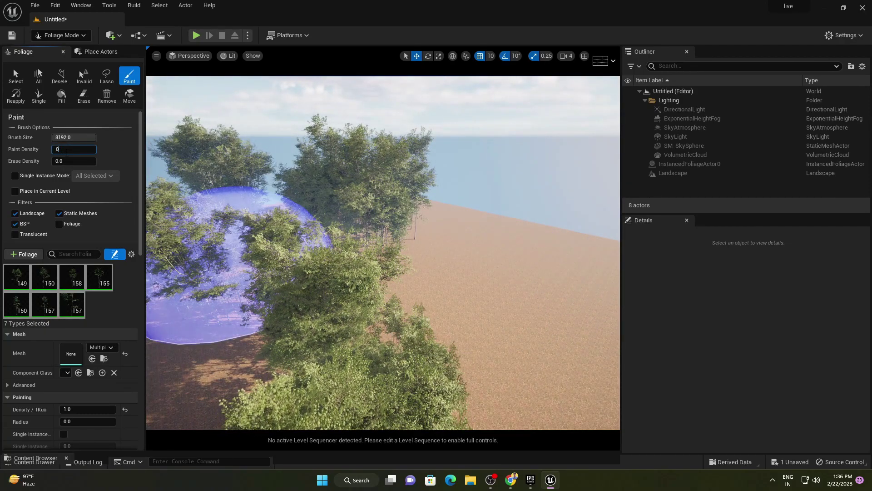
pyautogui.click(394, 237)
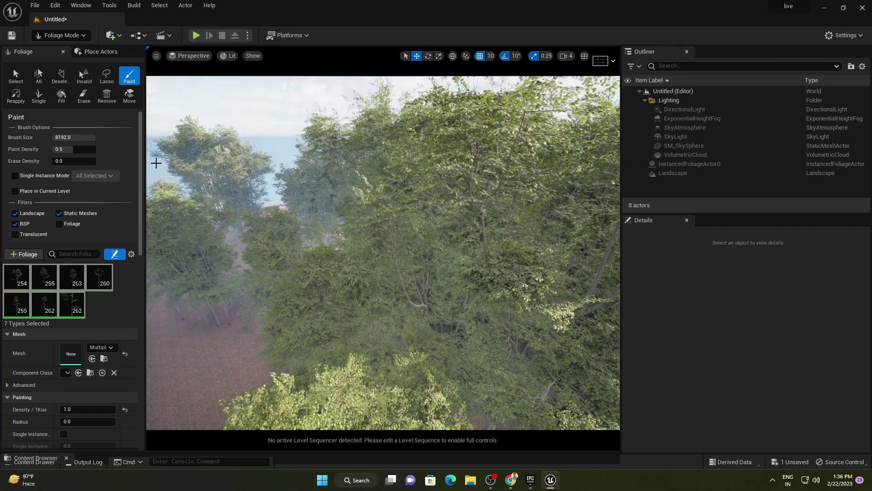
pyautogui.hotkey('ctrl', 'z')
# Set the foliage paint density to 0.05 and paint beech trees over the bare ground beside the forest
pyautogui.click(81, 149)
pyautogui.write('0.1')
pyautogui.press('Return')
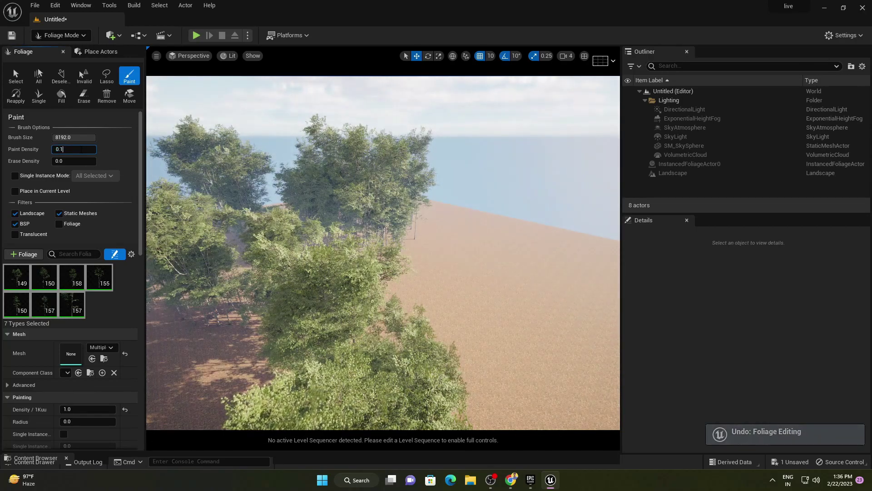
pyautogui.write('0.05')
pyautogui.press('Return')
pyautogui.click(486, 323)
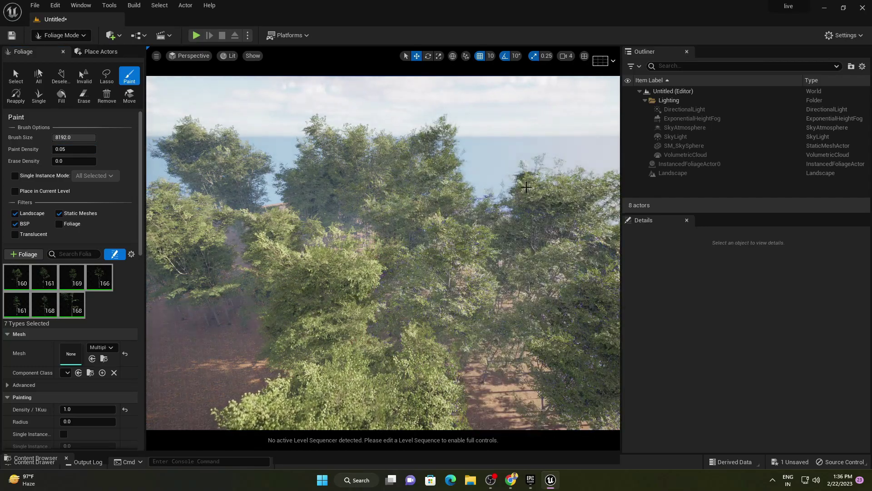
pyautogui.moveTo(400, 247)
pyautogui.mouseDown(button='right')
pyautogui.moveTo(341, 291)
pyautogui.moveTo(381, 207)
pyautogui.mouseUp(button='right')
pyautogui.click(388, 184)
pyautogui.moveTo(593, 259); pyautogui.dragTo(609, 147, button='right')
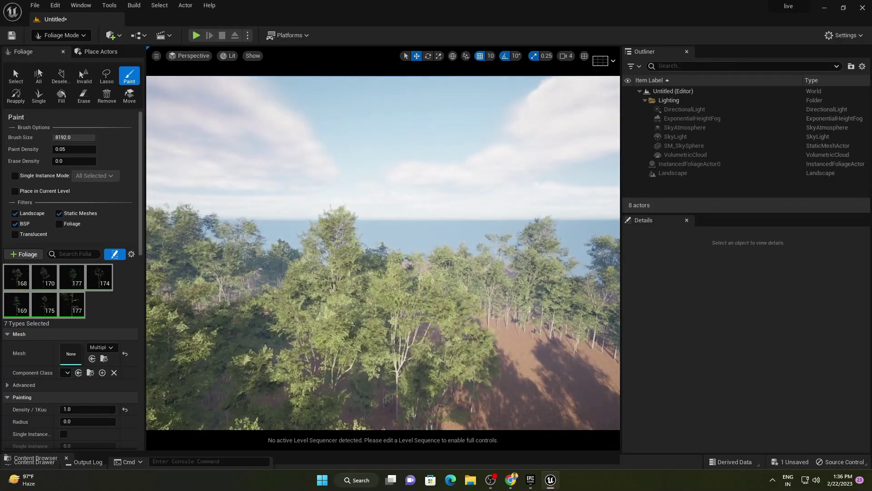
pyautogui.press('w')
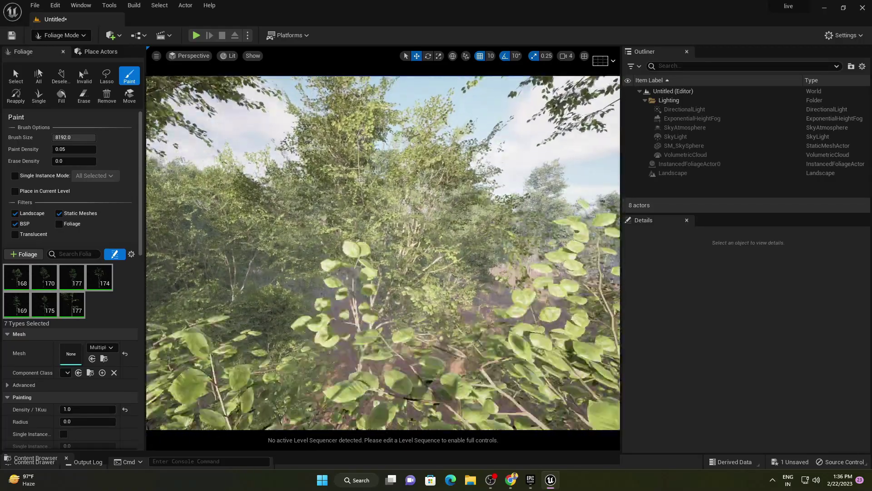
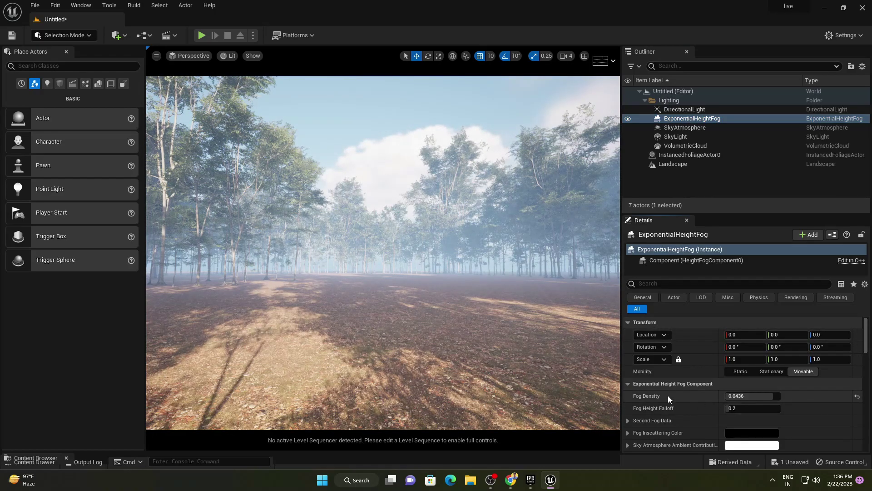
# Reset the ExponentialHeightFog's Fog Density to its default of 0.02 and enable Volumetric Fog
pyautogui.click(857, 397)
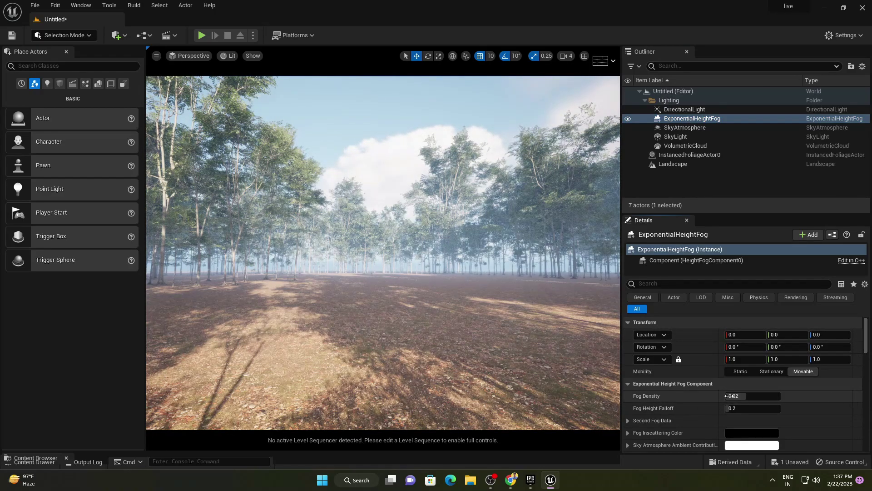
pyautogui.scroll(-8, 745, 396)
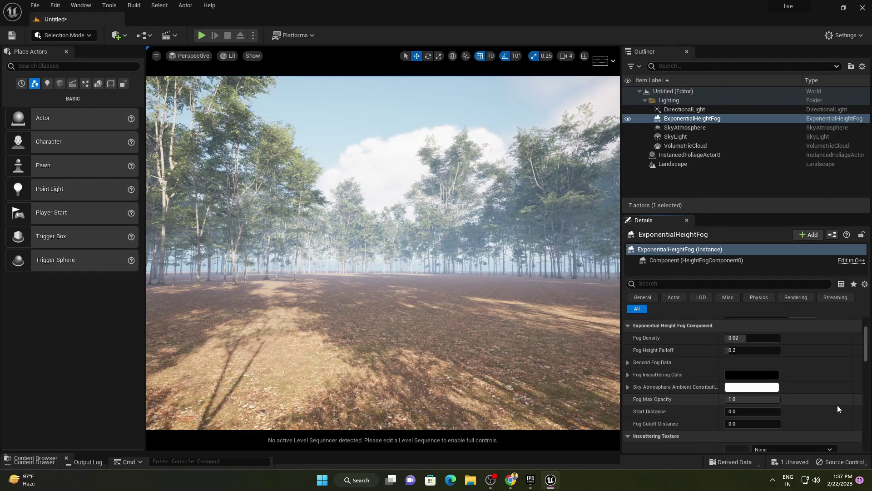
pyautogui.scroll(-3, 731, 416)
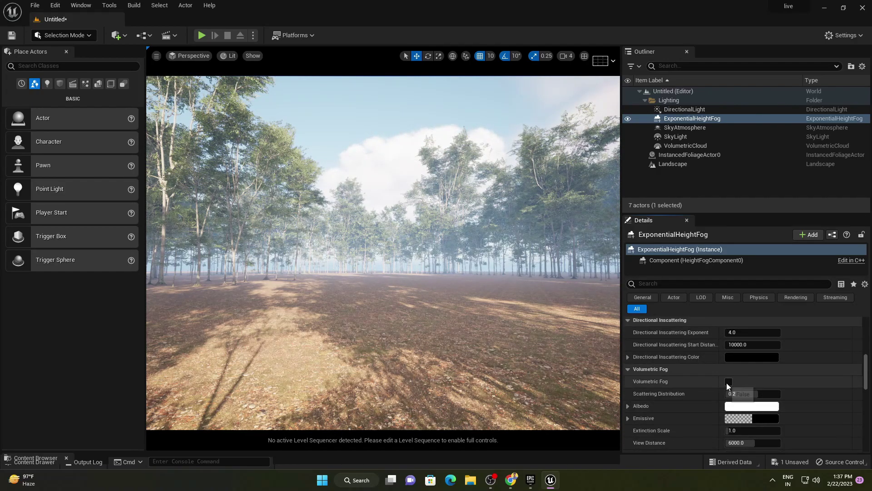
# Change the sun direction so the trees cast shadows across the clearing
pyautogui.moveTo(452, 263); pyautogui.dragTo(440, 248, button='right')
pyautogui.hotkey('ctrl', 'l')
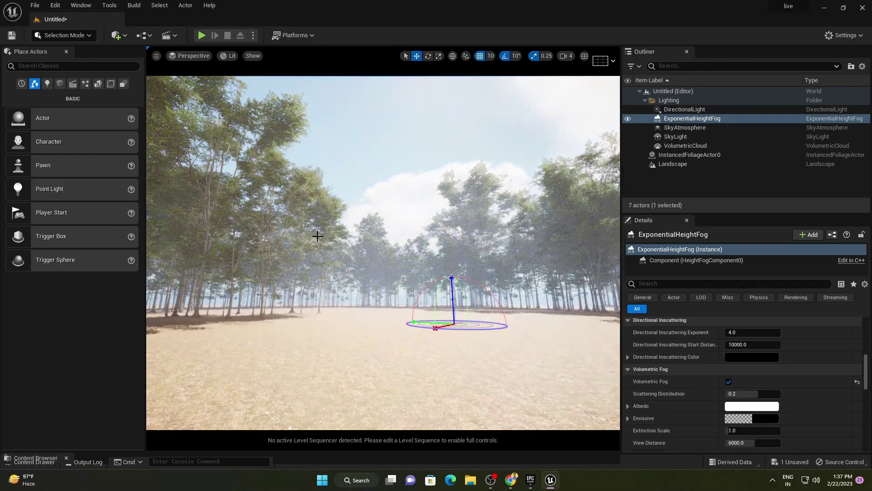
pyautogui.hotkey('ctrl', 'l')
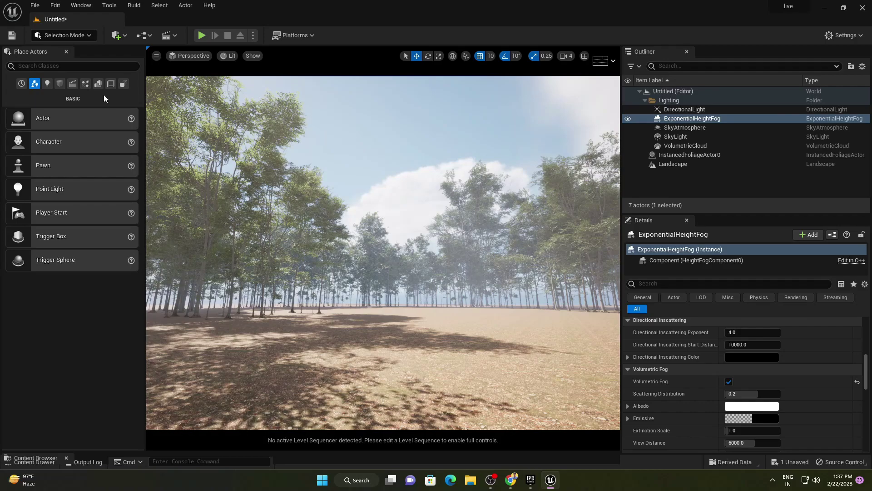
# Place a PostProcessVolume on the ground in the forest clearing and select it
pyautogui.click(85, 85)
pyautogui.moveTo(59, 119); pyautogui.dragTo(367, 359)
pyautogui.scroll(1, 648, 333)
pyautogui.scroll(5, 648, 332)
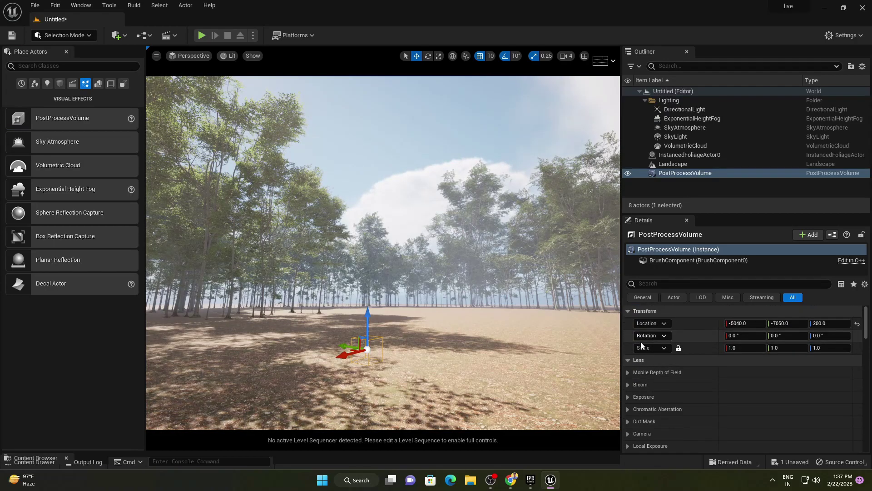
pyautogui.click(672, 176)
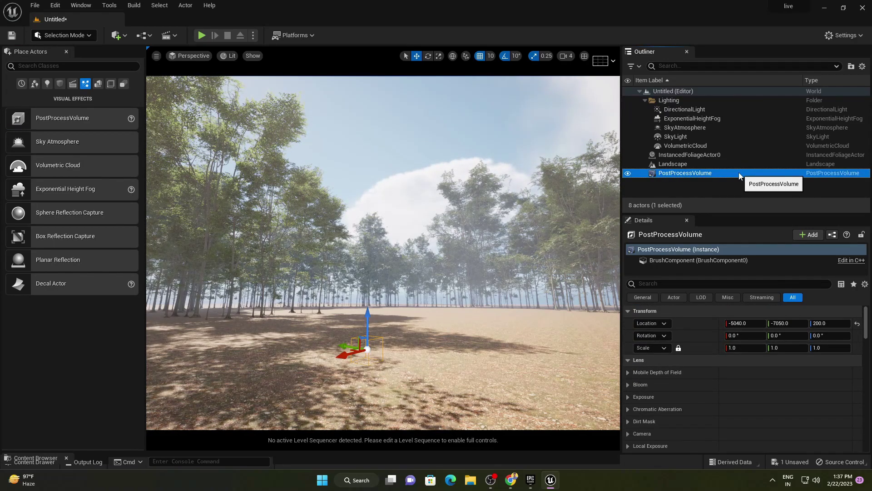
# Override the PostProcessVolume's exposure limits, setting both Min EV100 and Max EV100 to 1.0
pyautogui.click(627, 397)
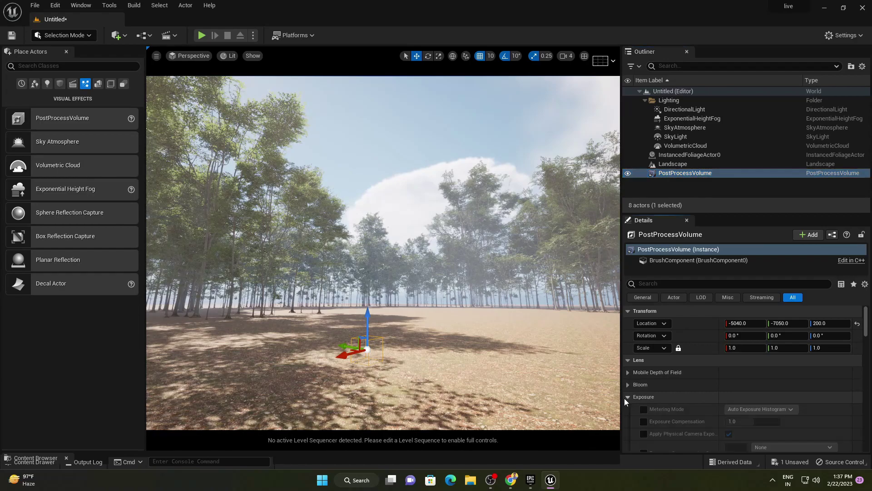
pyautogui.scroll(-5, 656, 399)
pyautogui.click(644, 367)
pyautogui.click(643, 380)
pyautogui.click(755, 368)
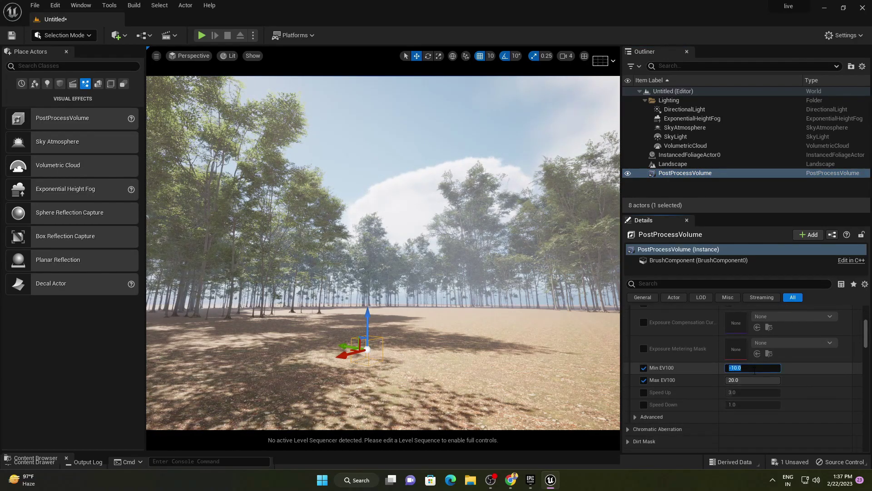
pyautogui.write('1')
pyautogui.press('Tab')
pyautogui.press('Tab')
pyautogui.write('1')
pyautogui.press('Return')
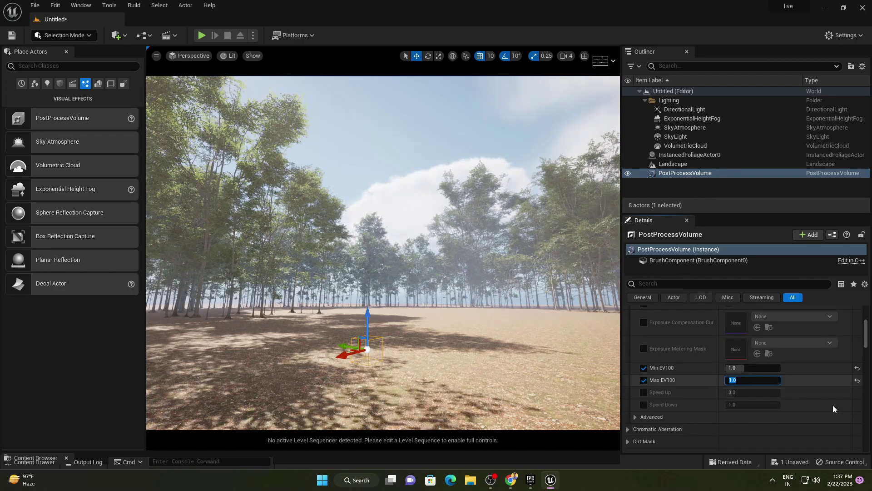
# Find the PostProcessVolume's Infinite Extent (Unbound) setting and enable it
pyautogui.scroll(-1, 754, 370)
pyautogui.hotkey('ctrl', 'f')
pyautogui.write('inf')
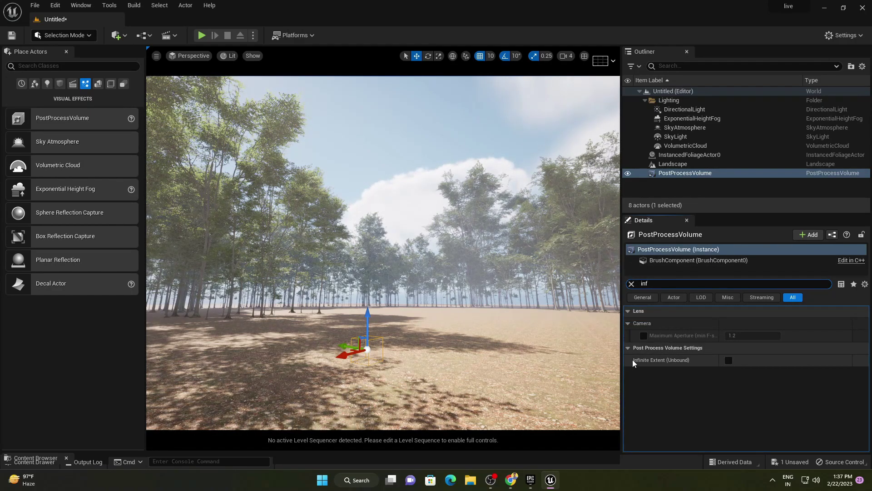
pyautogui.click(728, 360)
# View the clearing from higher up, switch to Foliage Mode and select all seven beech tree types
pyautogui.moveTo(474, 329); pyautogui.dragTo(486, 411, button='right')
pyautogui.press('e')
pyautogui.press('q')
pyautogui.press('e')
pyautogui.press('e')
pyautogui.click(63, 35)
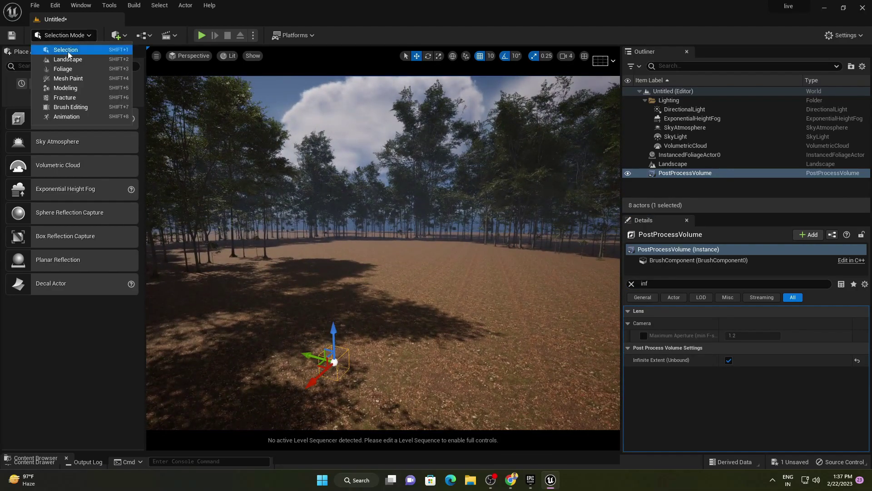
pyautogui.click(69, 72)
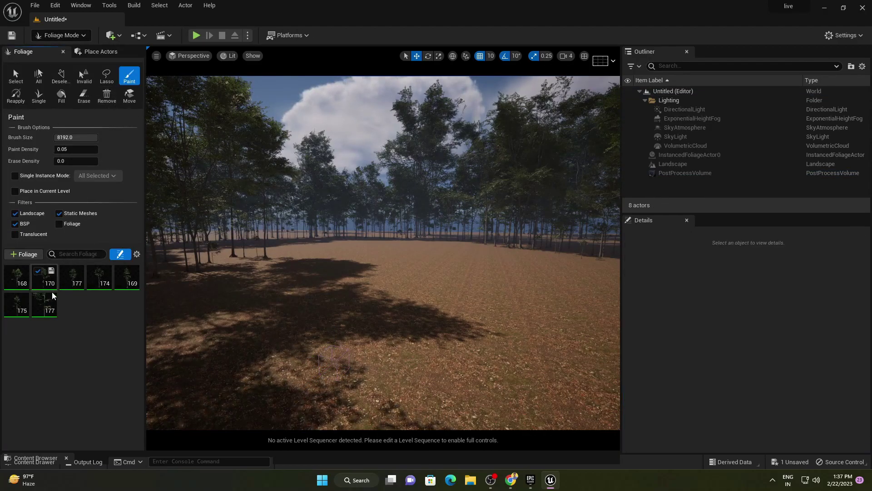
pyautogui.click(40, 309)
pyautogui.keyDown('shift'); pyautogui.click(18, 280); pyautogui.keyUp('shift')
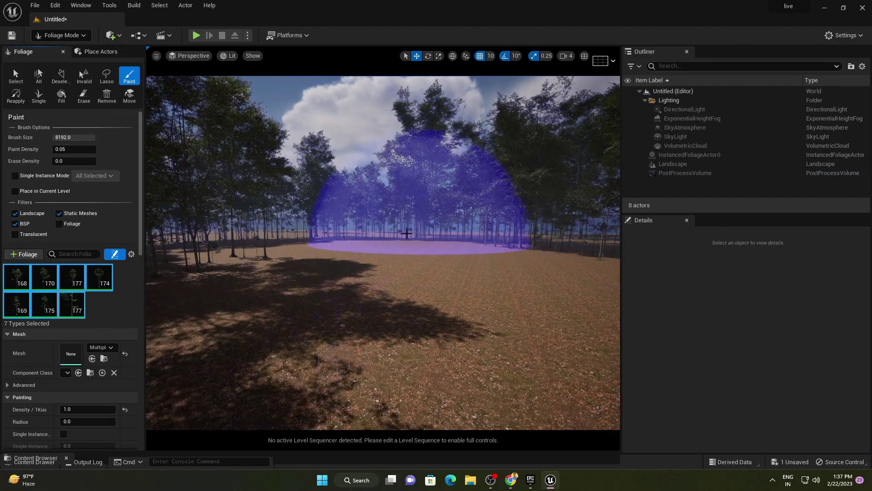
# Undo a trial stroke of trees over the clearing and paint more beech trees around its edges instead
pyautogui.moveTo(377, 245)
pyautogui.mouseDown()
pyautogui.moveTo(327, 254)
pyautogui.moveTo(523, 263)
pyautogui.moveTo(545, 198)
pyautogui.mouseUp()
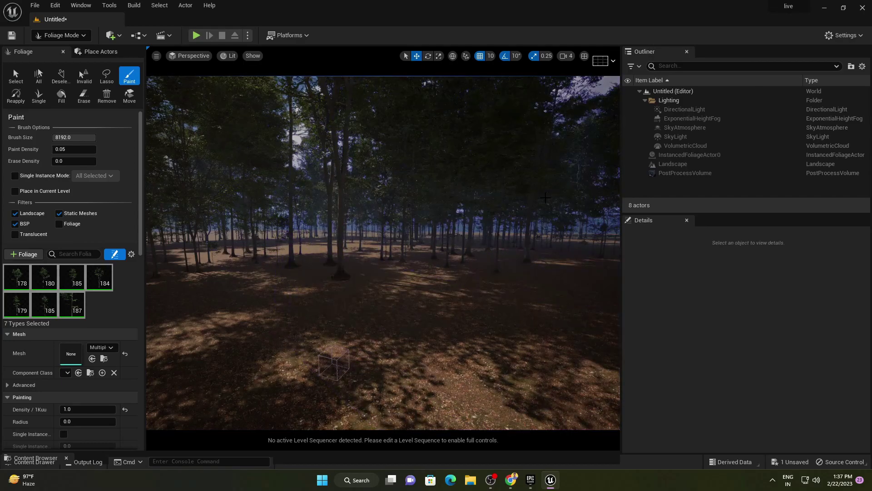
pyautogui.hotkey('ctrl', 'z')
pyautogui.moveTo(508, 224); pyautogui.dragTo(399, 237, button='right')
pyautogui.moveTo(360, 279); pyautogui.dragTo(280, 282)
pyautogui.click(595, 287)
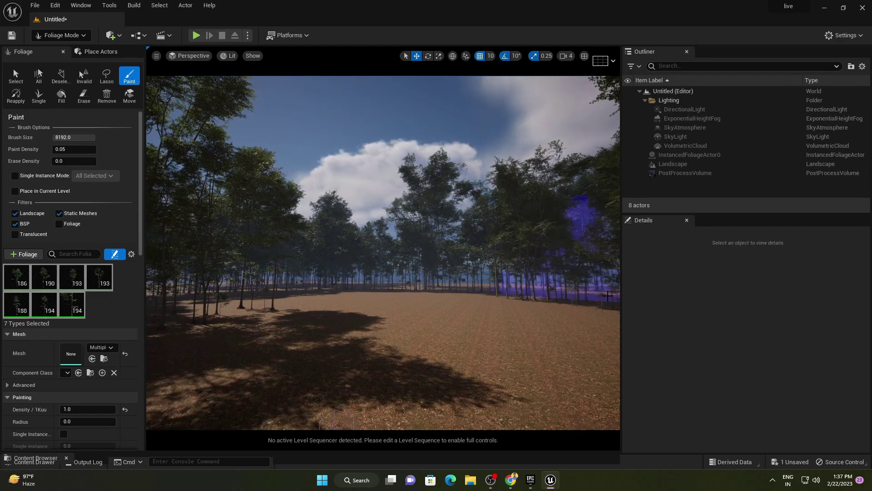
pyautogui.click(239, 302)
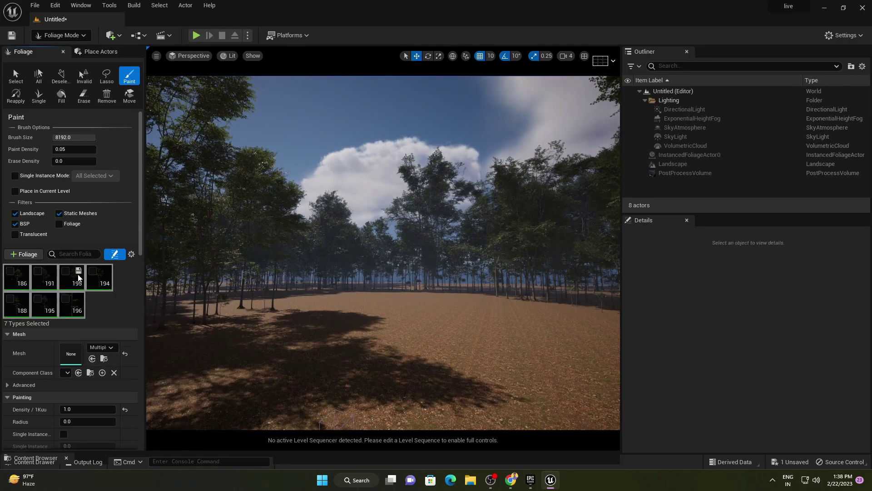
# Add the SM_EuropeanBeech_Forest_08_PP and SM_EuropeanBeech_Sapling_01_PP to Sapling_04_PP meshes from the PivotPainter folder as foliage types
pyautogui.moveTo(216, 451); pyautogui.dragTo(219, 273)
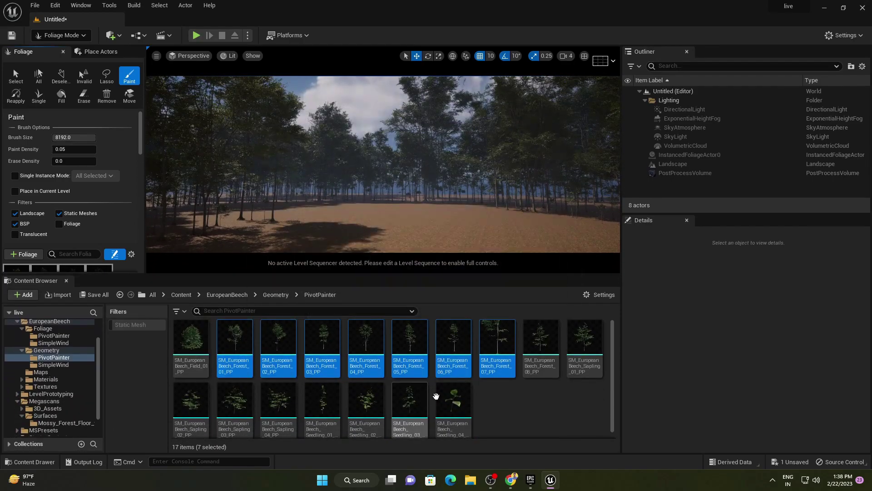
pyautogui.click(508, 420)
pyautogui.click(536, 342)
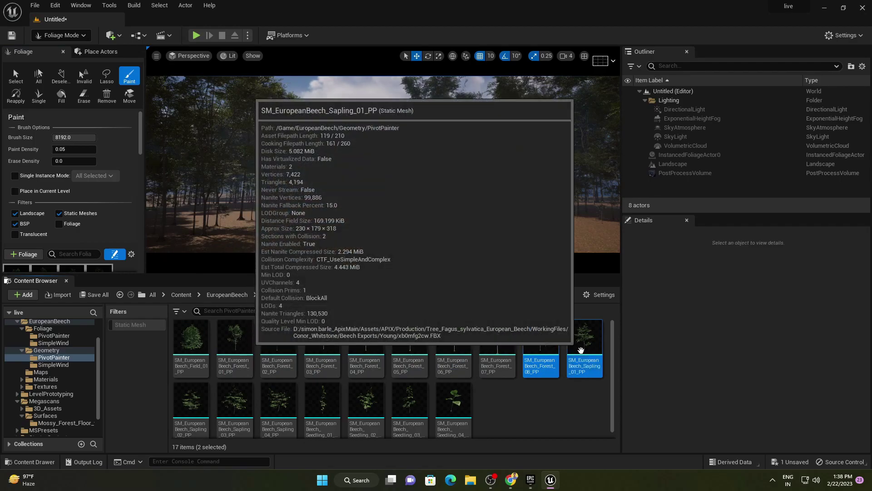
pyautogui.keyDown('ctrl'); pyautogui.click(574, 351); pyautogui.keyUp('ctrl')
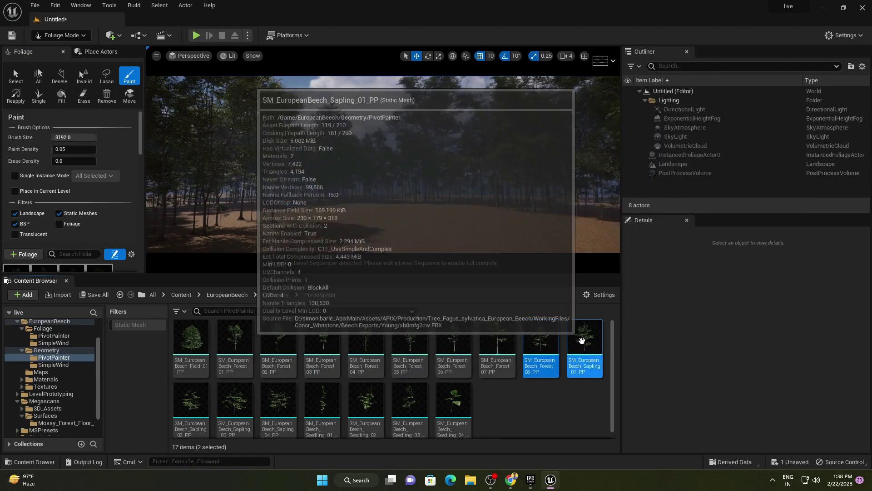
pyautogui.keyDown('ctrl'); pyautogui.click(198, 402); pyautogui.keyUp('ctrl')
pyautogui.keyDown('ctrl'); pyautogui.click(234, 402); pyautogui.keyUp('ctrl')
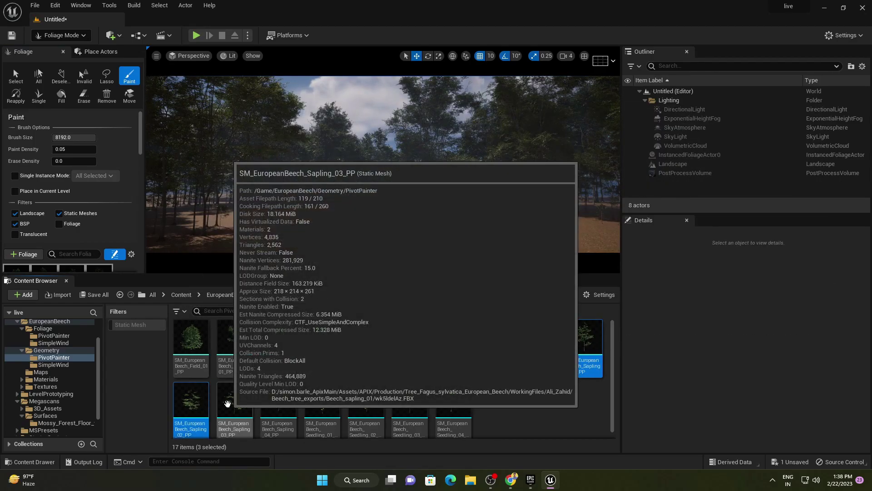
pyautogui.keyDown('ctrl'); pyautogui.click(278, 402); pyautogui.keyUp('ctrl')
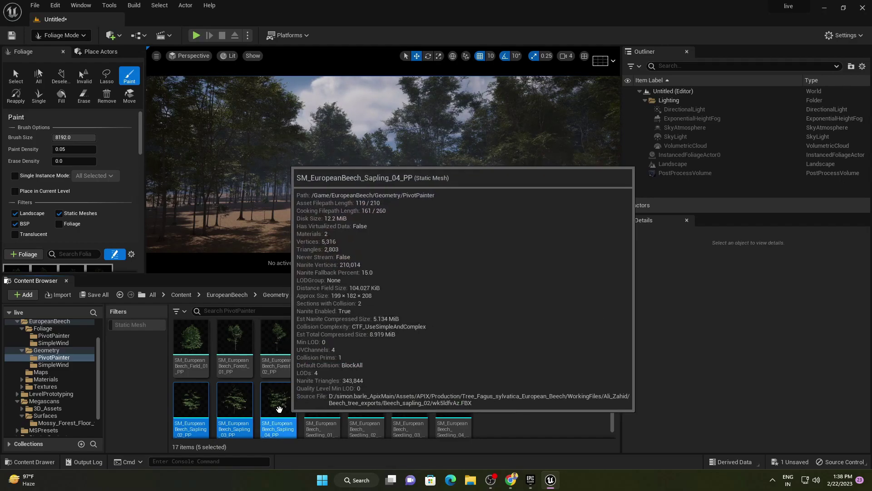
pyautogui.moveTo(278, 402); pyautogui.dragTo(108, 266)
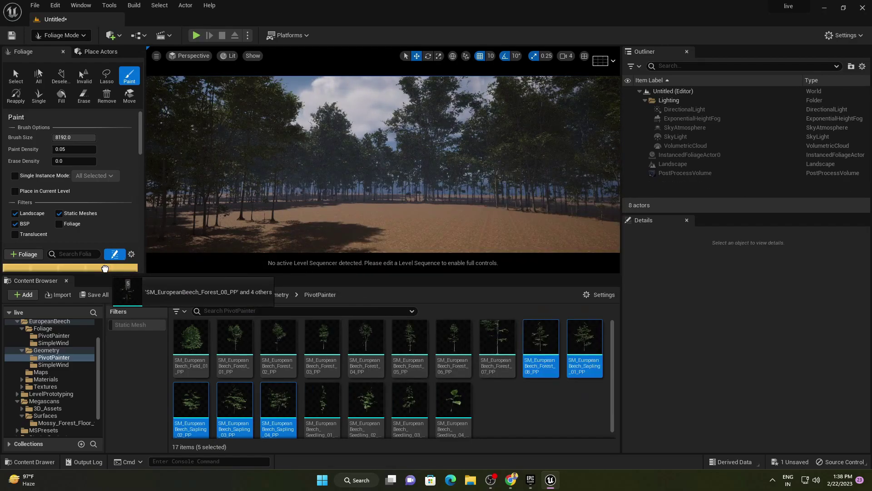
pyautogui.moveTo(172, 285); pyautogui.dragTo(172, 454)
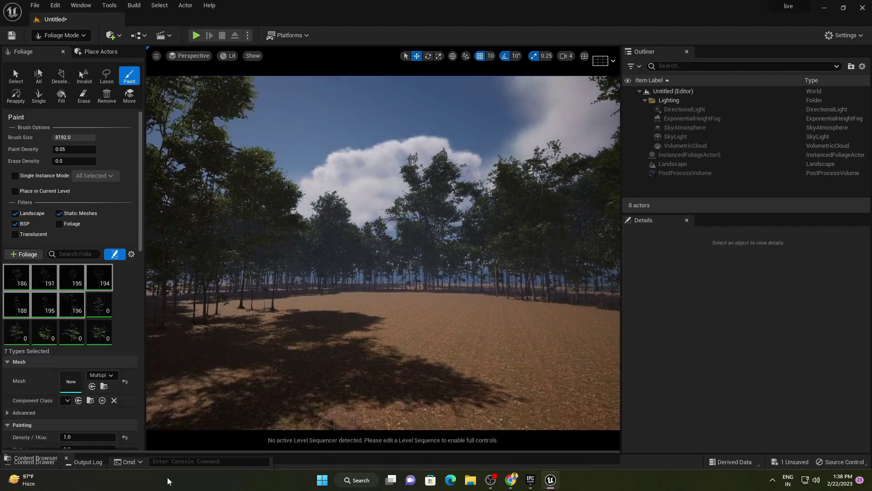
# Set the selected foliage types' Scale X range to 0.5–2.0 and paint the newly added beech meshes across the clearing
pyautogui.scroll(-5, 124, 387)
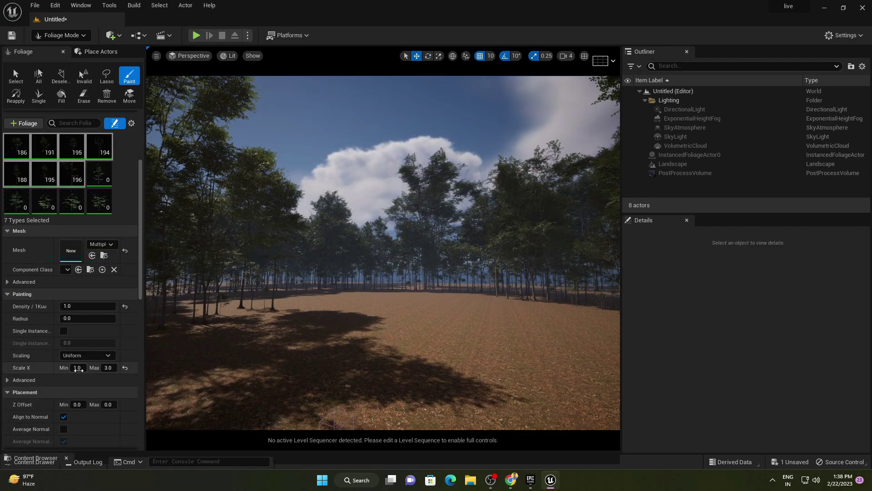
pyautogui.click(78, 367)
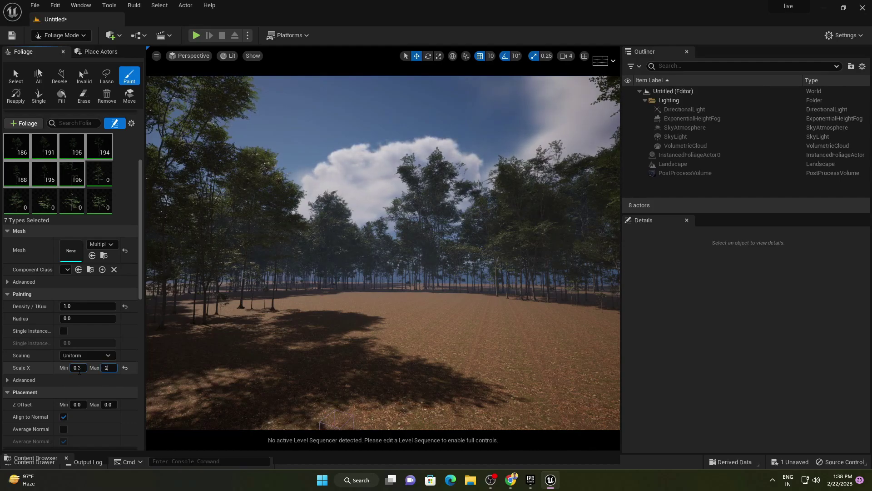
pyautogui.click(477, 238)
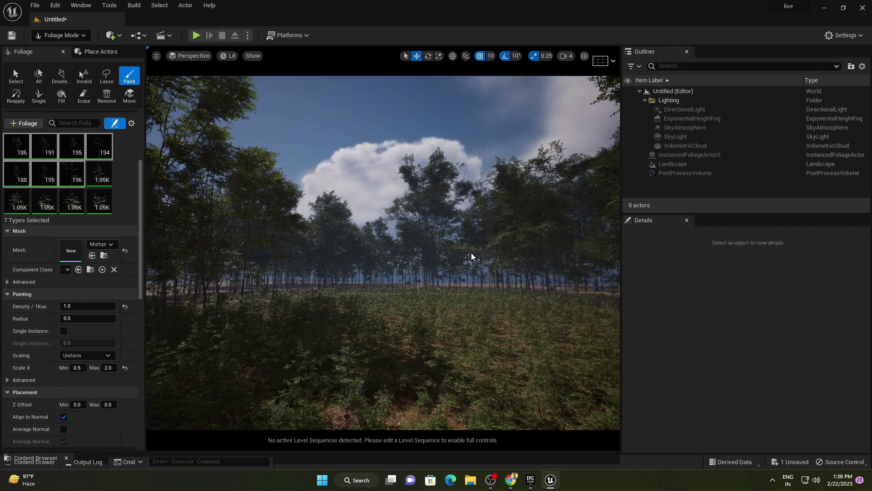
# Undo the last foliage stroke and set the selected beech types' Scale X maximum to 3.0
pyautogui.hotkey('ctrl', 'z')
pyautogui.click(102, 367)
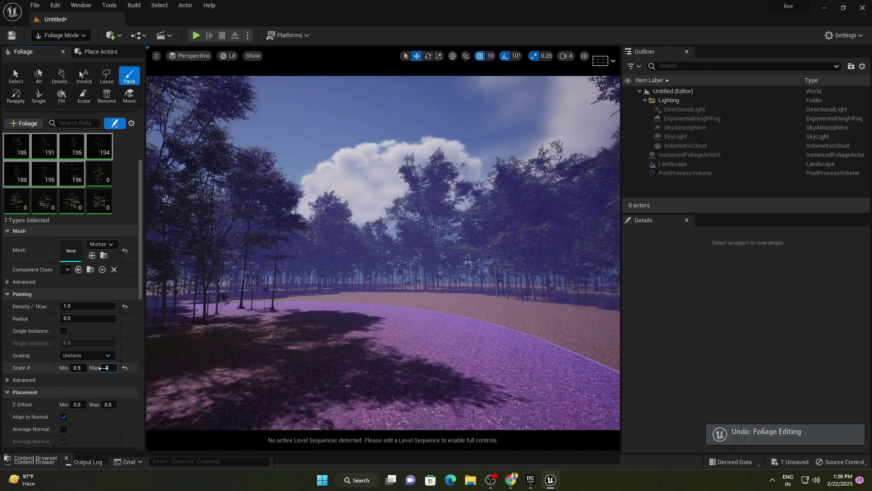
pyautogui.write('3.0')
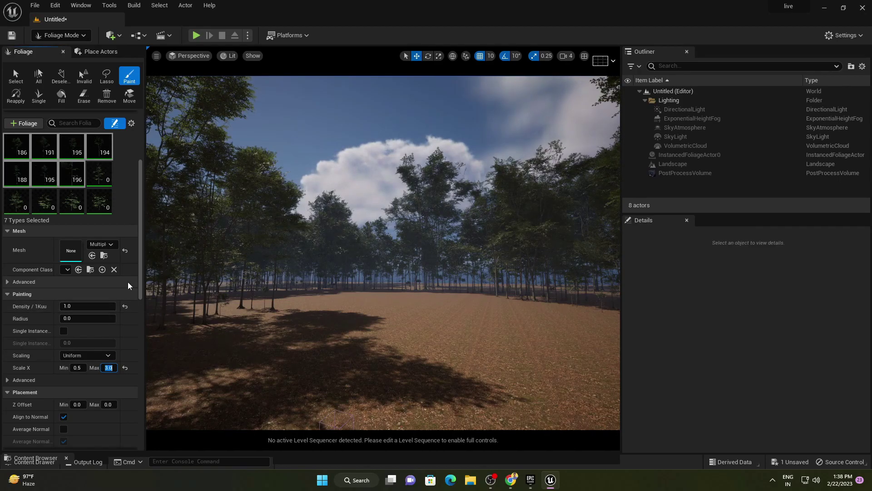
# Paint the beech saplings across the clearing and undo the last three strokes
pyautogui.scroll(3, 130, 286)
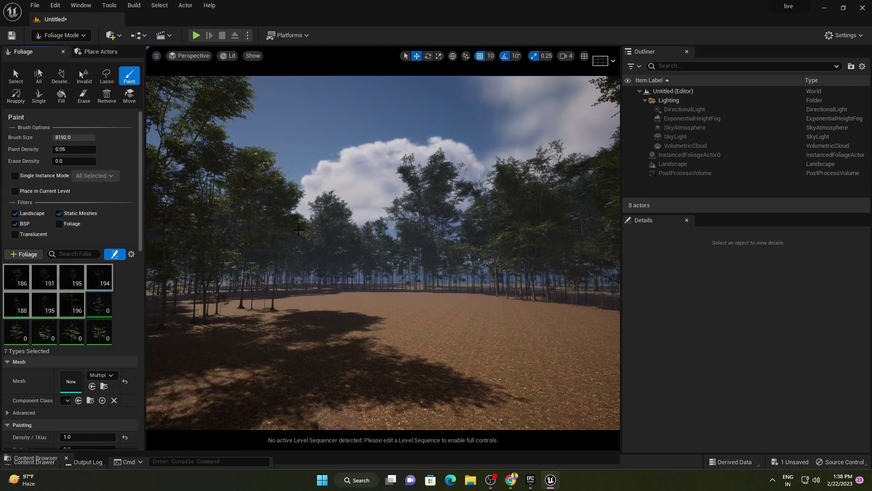
pyautogui.click(282, 282)
pyautogui.moveTo(309, 288)
pyautogui.mouseDown()
pyautogui.moveTo(571, 306)
pyautogui.moveTo(390, 302)
pyautogui.moveTo(247, 283)
pyautogui.mouseUp()
pyautogui.moveTo(261, 280); pyautogui.dragTo(189, 393, button='right')
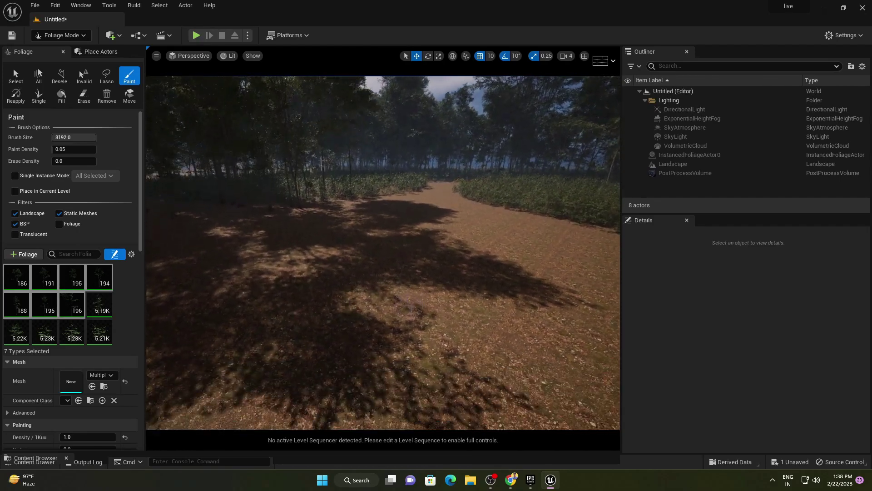
pyautogui.hotkey('ctrl', 'z')
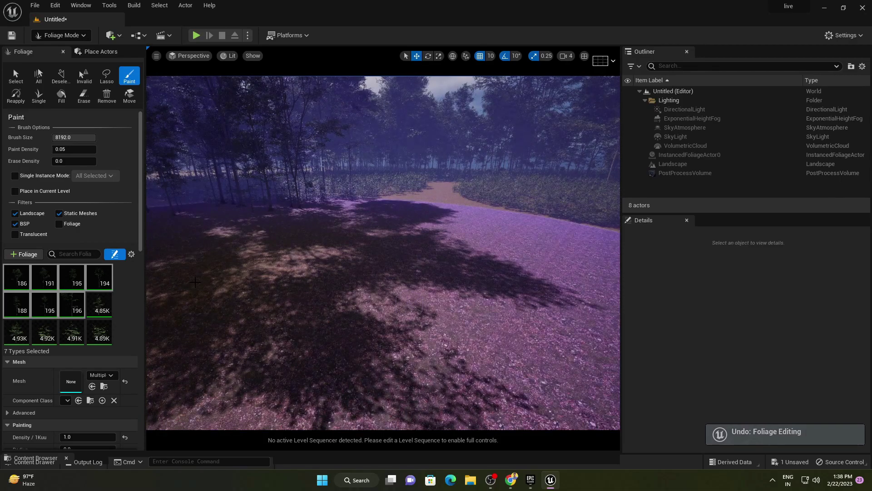
pyautogui.hotkey('ctrl', 'z')
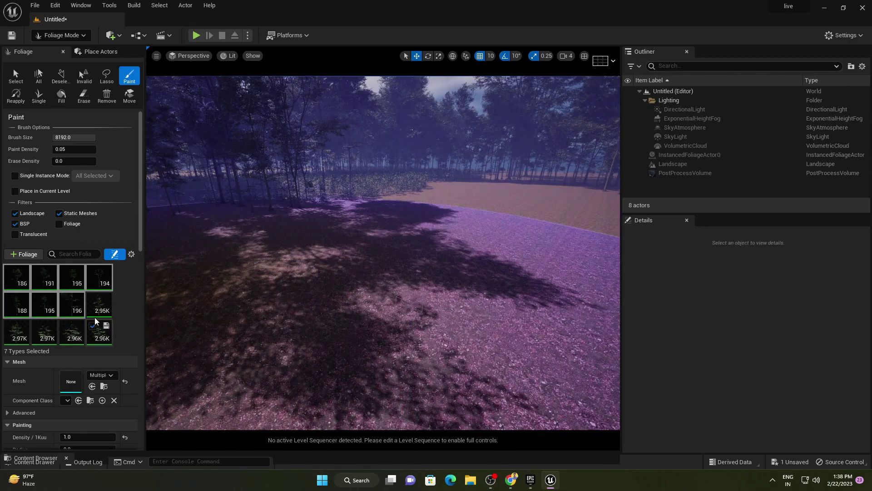
pyautogui.hotkey('ctrl', 'z')
# Set the selected foliage types' Scale X range to 2.0–4.0 and their density to 0.05
pyautogui.scroll(-2, 73, 395)
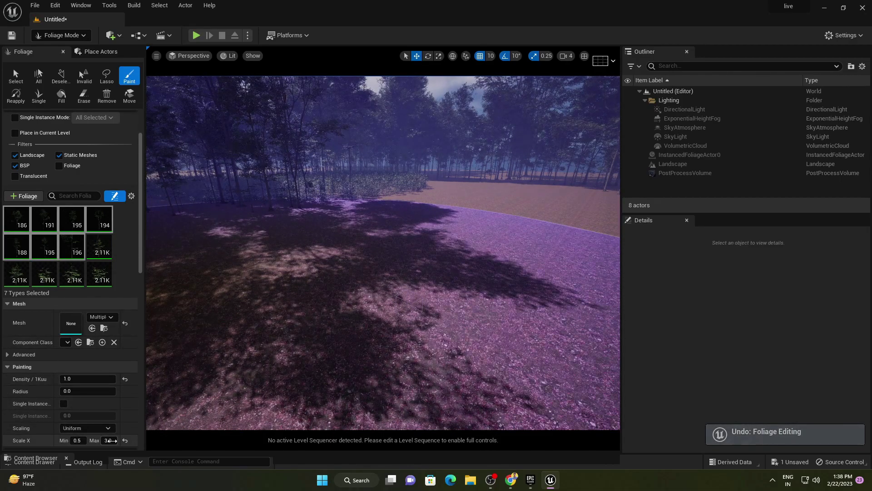
pyautogui.click(77, 440)
pyautogui.write('2')
pyautogui.press('Tab')
pyautogui.write('4')
pyautogui.press('Return')
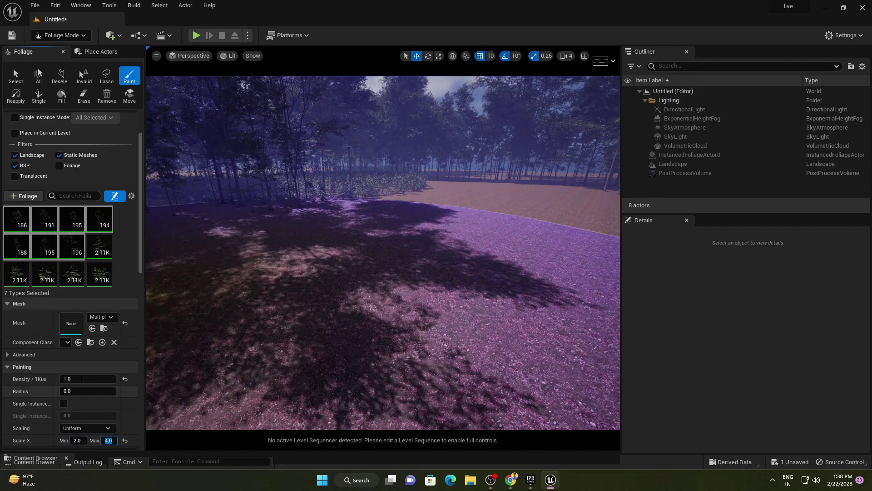
pyautogui.click(81, 378)
pyautogui.write('0.5')
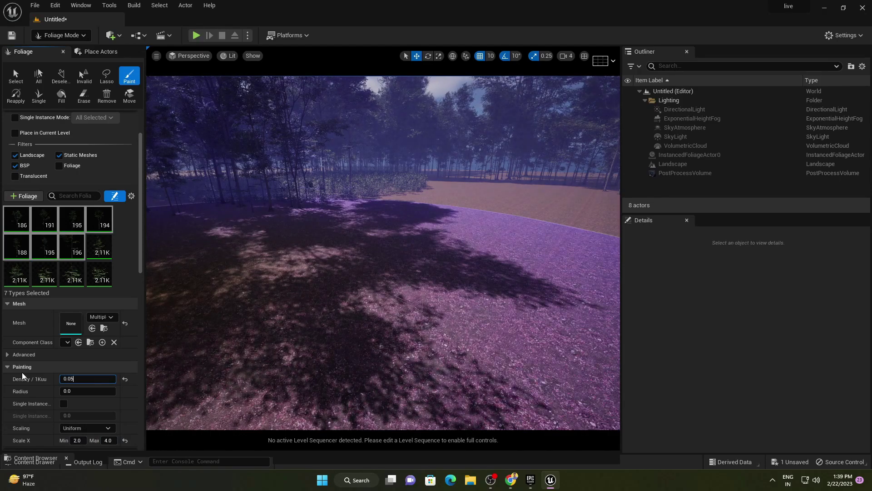
# Paint beech saplings over the bare ground at the far side of the clearing
pyautogui.click(228, 194)
pyautogui.moveTo(392, 176)
pyautogui.mouseDown()
pyautogui.moveTo(415, 168)
pyautogui.moveTo(470, 174)
pyautogui.mouseUp()
pyautogui.moveTo(464, 179); pyautogui.dragTo(586, 159, button='right')
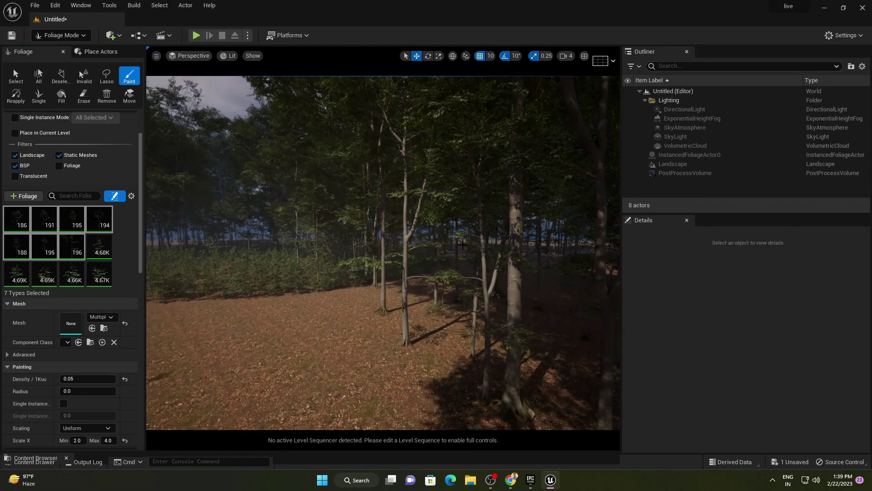
# Set the selected types' Scale X range to 5.0–6.0 and paint saplings over the remaining bare parts of the clearing
pyautogui.scroll(-3, 78, 366)
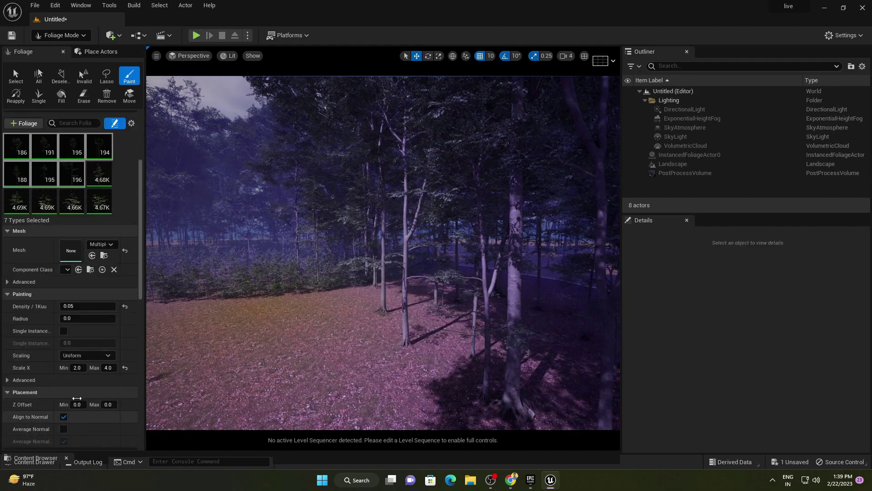
pyautogui.write('5')
pyautogui.press('Tab')
pyautogui.press('Return')
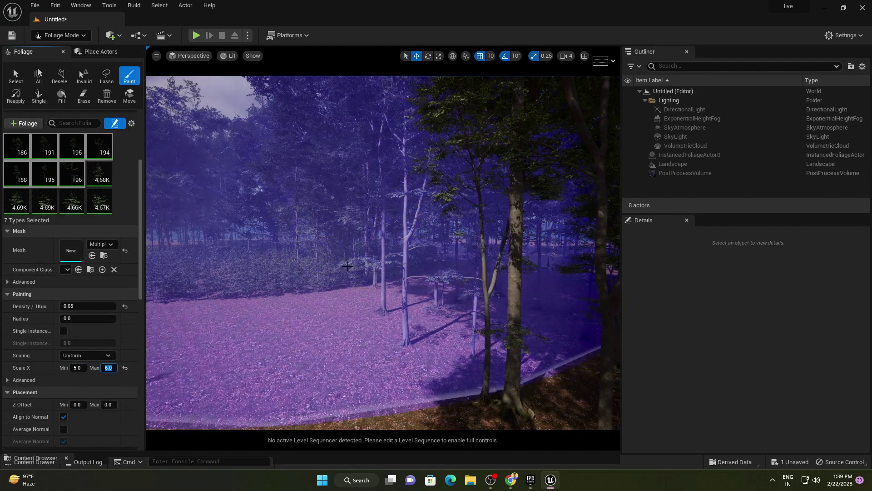
pyautogui.moveTo(207, 253)
pyautogui.mouseDown(button='right')
pyautogui.moveTo(150, 222)
pyautogui.moveTo(207, 253)
pyautogui.mouseUp(button='right')
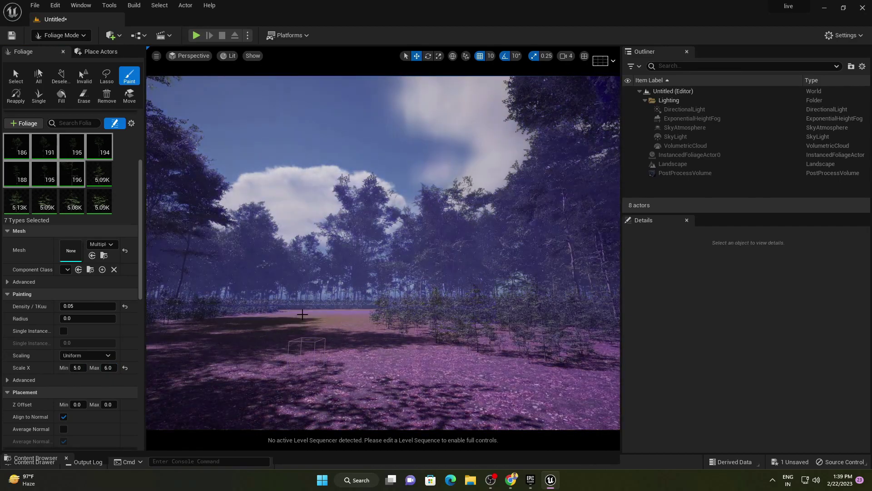
pyautogui.click(299, 309)
pyautogui.moveTo(335, 286)
pyautogui.mouseDown(button='right')
pyautogui.moveTo(273, 286)
pyautogui.moveTo(227, 309)
pyautogui.mouseUp(button='right')
pyautogui.click(364, 255)
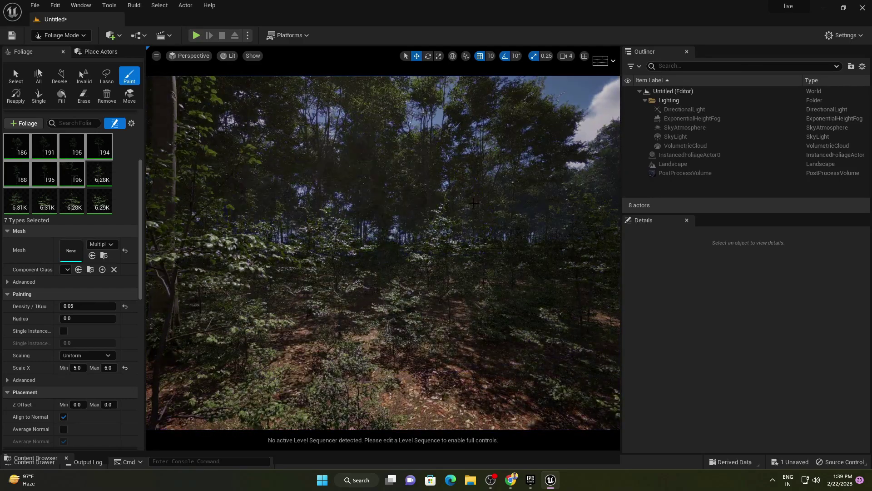
# Select the SM_EuropeanBeech_Forest_08_PP type and the four sapling types and deactivate them for painting
pyautogui.moveTo(473, 203); pyautogui.dragTo(563, 182, button='right')
pyautogui.press('a')
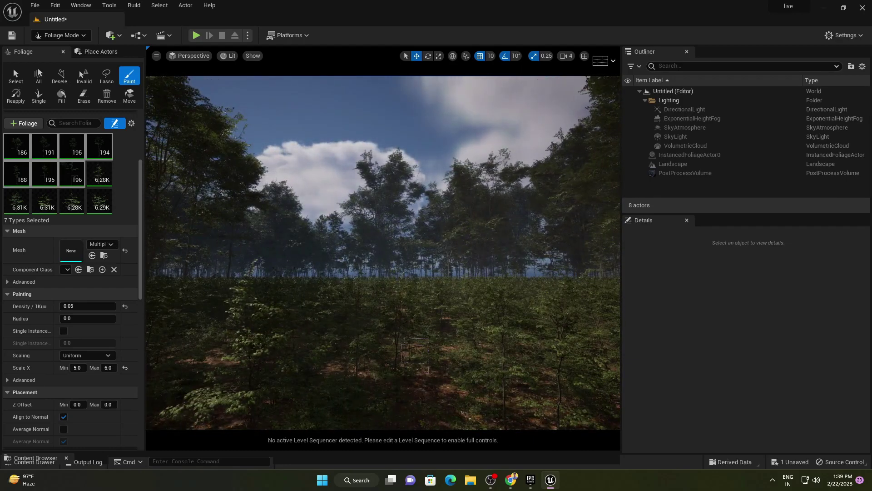
pyautogui.moveTo(563, 183); pyautogui.dragTo(563, 245, button='right')
pyautogui.press('e')
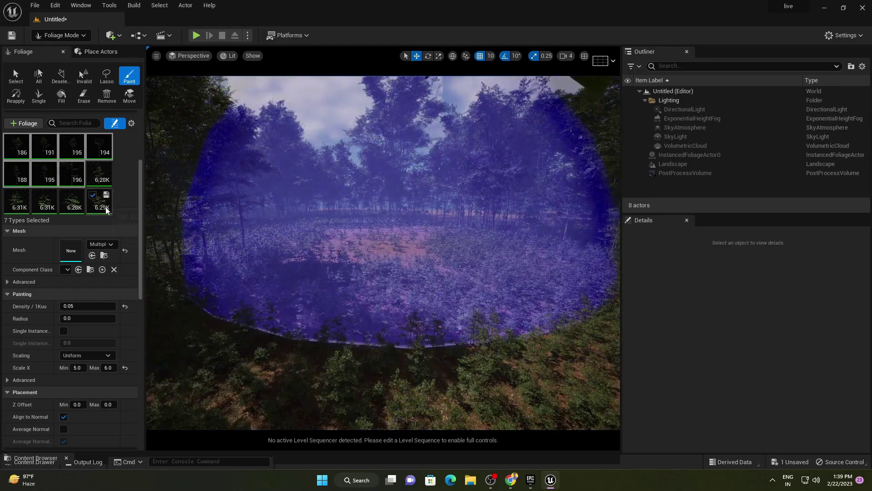
pyautogui.click(98, 172)
pyautogui.keyDown('shift'); pyautogui.click(94, 202); pyautogui.keyUp('shift')
pyautogui.click(93, 195)
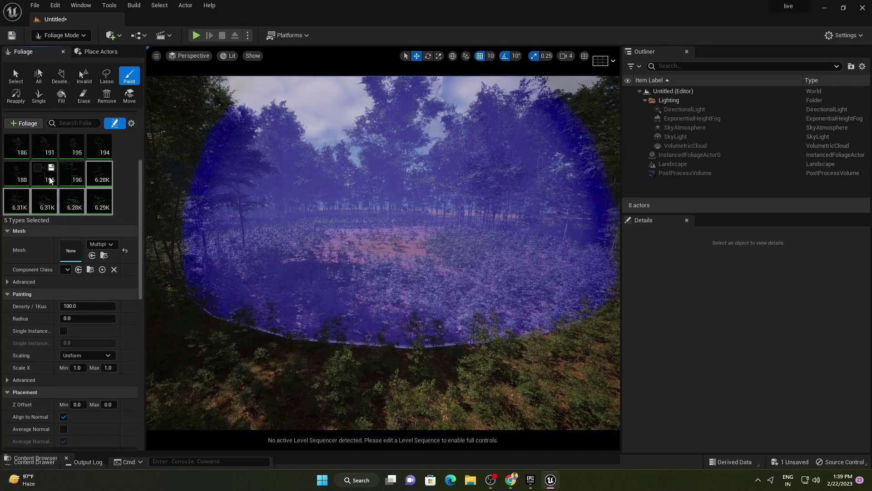
# Select the last three of the seven beech tree types and paint them into the clearing with density 1.0
pyautogui.click(73, 176)
pyautogui.keyDown('shift'); pyautogui.click(16, 173); pyautogui.keyUp('shift')
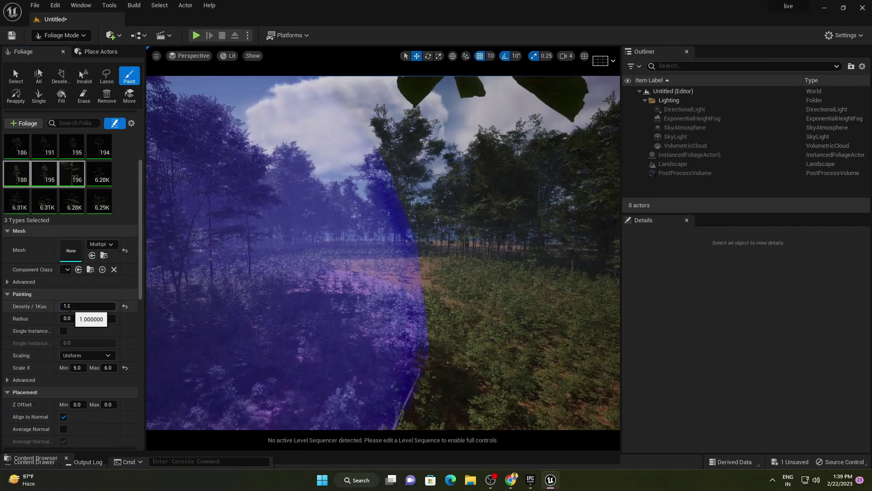
pyautogui.click(82, 305)
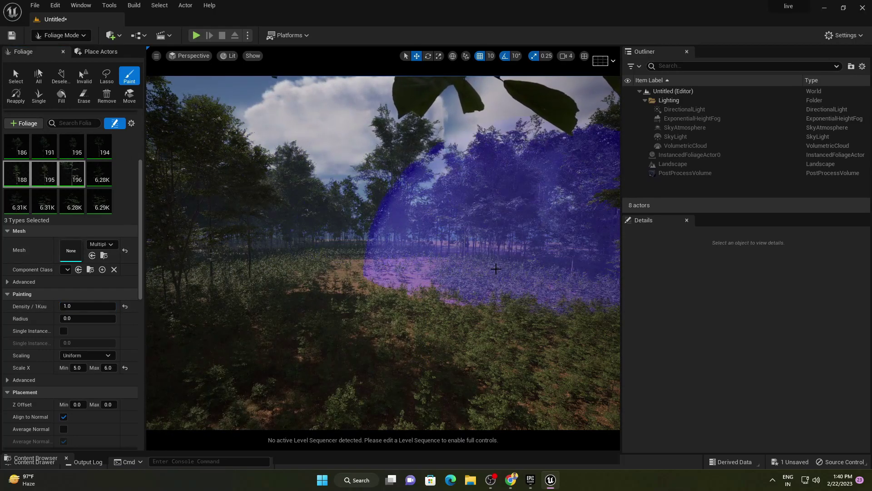
pyautogui.click(338, 282)
pyautogui.moveTo(338, 283)
pyautogui.mouseDown(button='right')
pyautogui.moveTo(346, 241)
pyautogui.moveTo(313, 244)
pyautogui.mouseUp(button='right')
pyautogui.press('s')
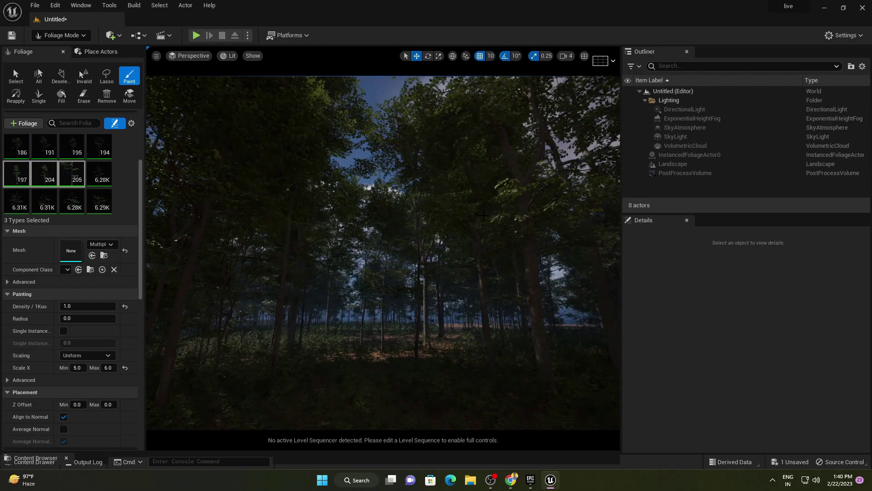
# Rotate the sun's direction over the forest and check the light through the canopy from the forest floor
pyautogui.hotkey('ctrl', 'l')
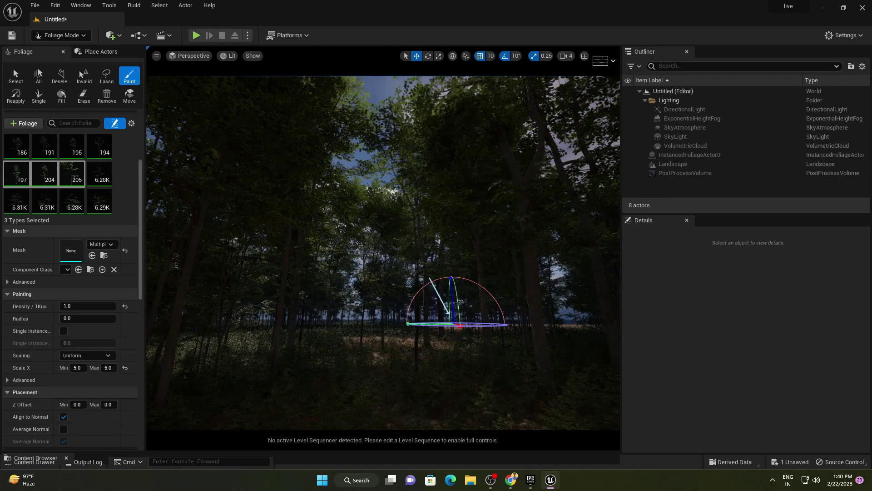
pyautogui.moveTo(352, 199); pyautogui.dragTo(325, 213, button='right')
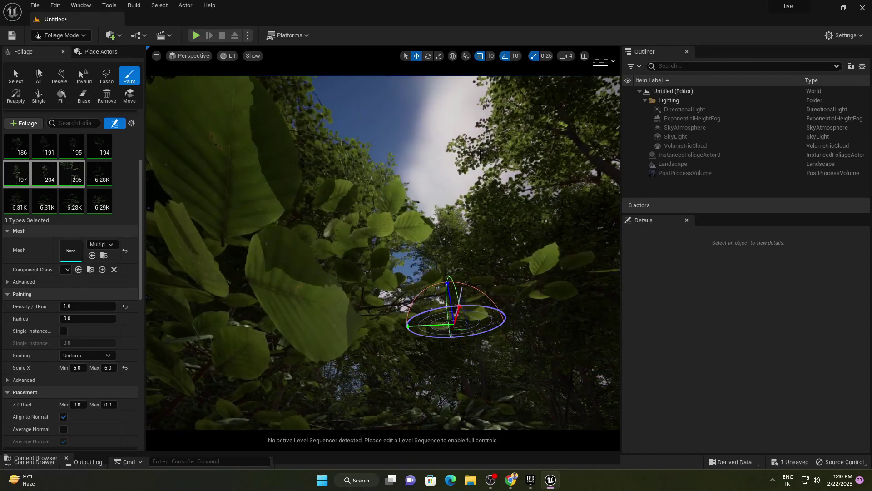
pyautogui.moveTo(485, 164)
pyautogui.mouseDown(button='right')
pyautogui.moveTo(551, 255)
pyautogui.moveTo(411, 128)
pyautogui.mouseUp(button='right')
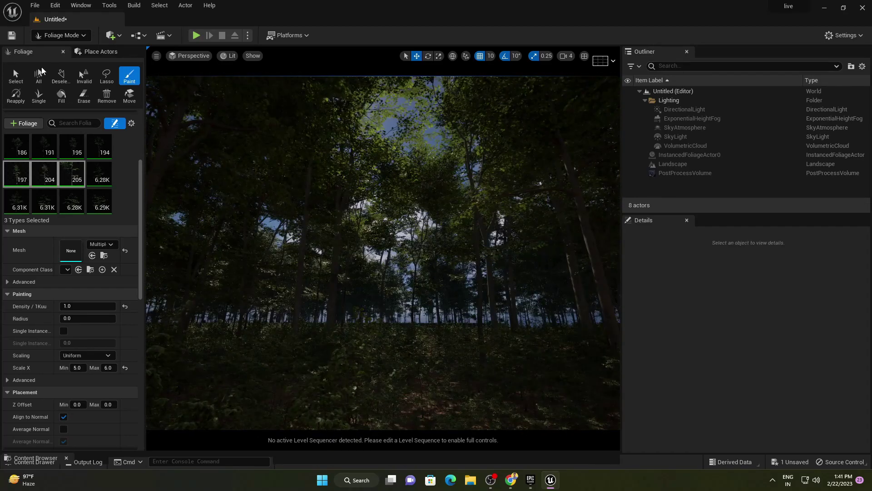
# Return to Selection Mode and set the ExponentialHeightFog's fog density to 0.1 and scattering distribution to about 0.76
pyautogui.click(55, 36)
pyautogui.click(58, 53)
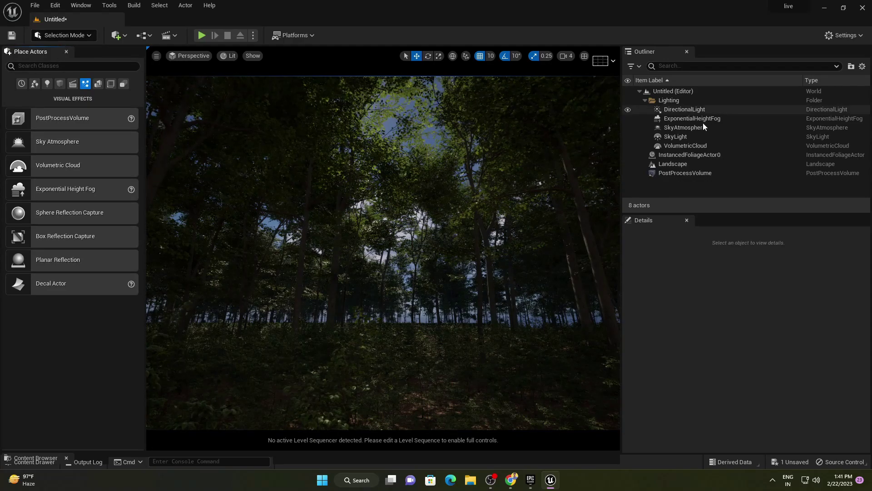
pyautogui.click(703, 120)
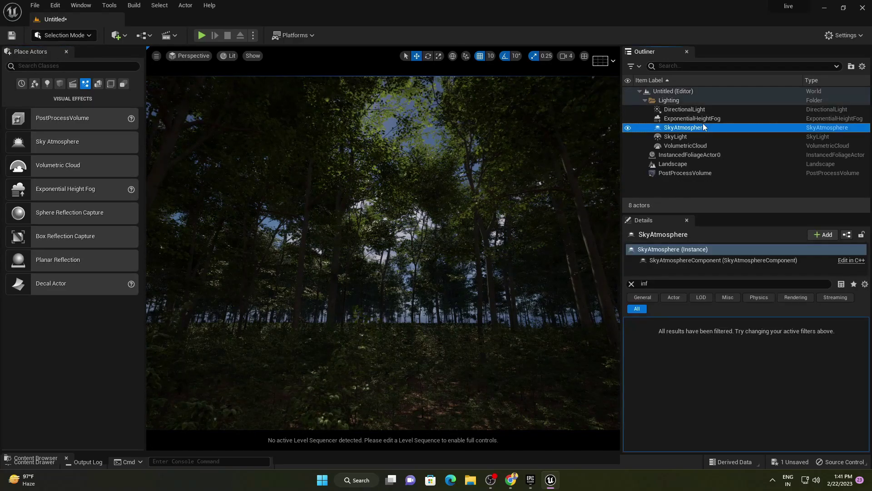
pyautogui.click(630, 283)
pyautogui.write('0.1')
pyautogui.press('Return')
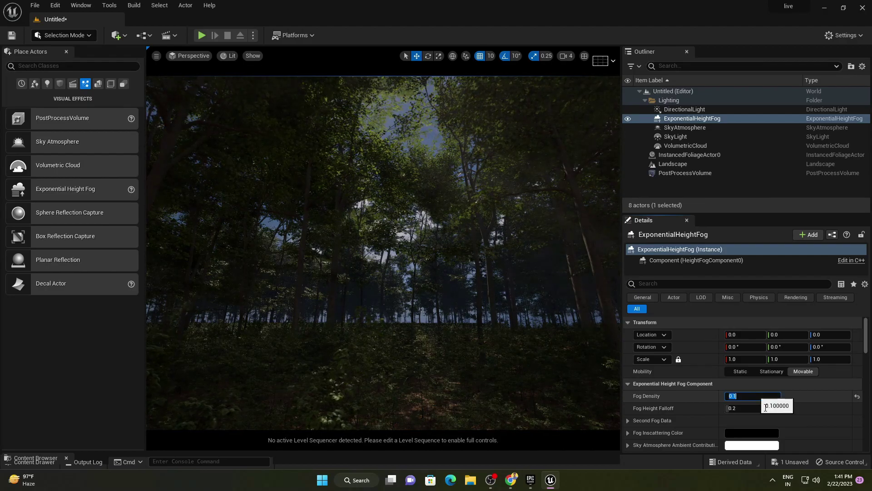
pyautogui.scroll(-10, 755, 404)
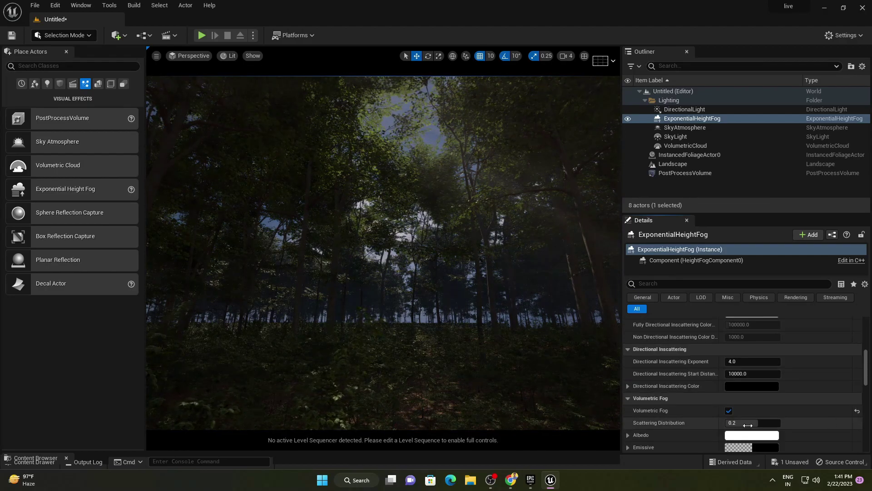
pyautogui.moveTo(748, 425); pyautogui.dragTo(770, 425)
# Rotate the sun to a low angle so its light shines through the fog between the trees
pyautogui.moveTo(478, 285); pyautogui.dragTo(464, 270, button='right')
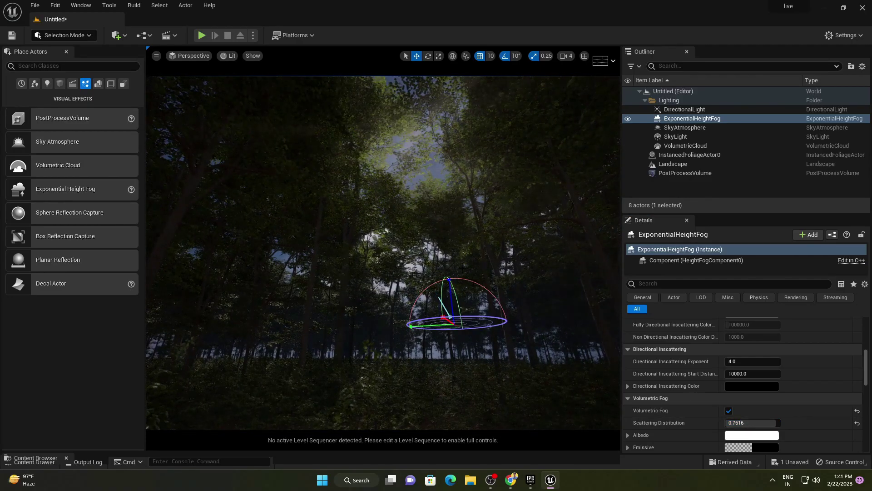
pyautogui.hotkey('ctrl', 'l')
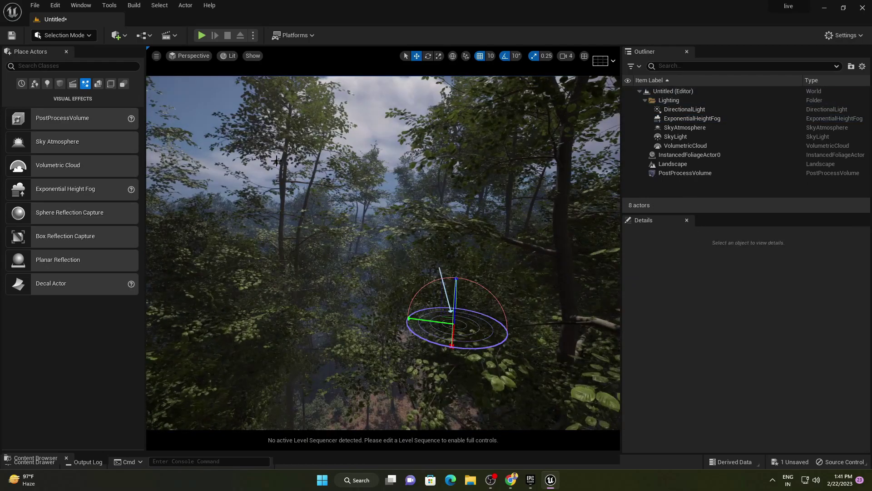
pyautogui.hotkey('ctrl', 'l')
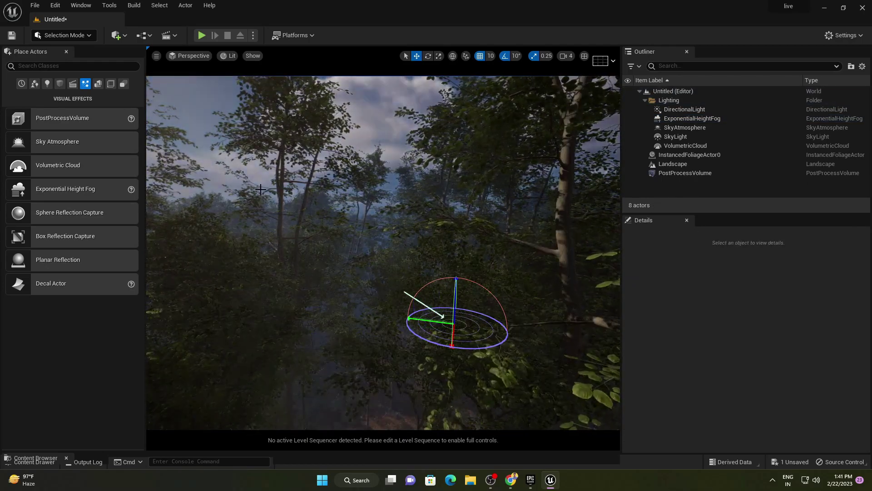
pyautogui.hotkey('ctrl', 'l')
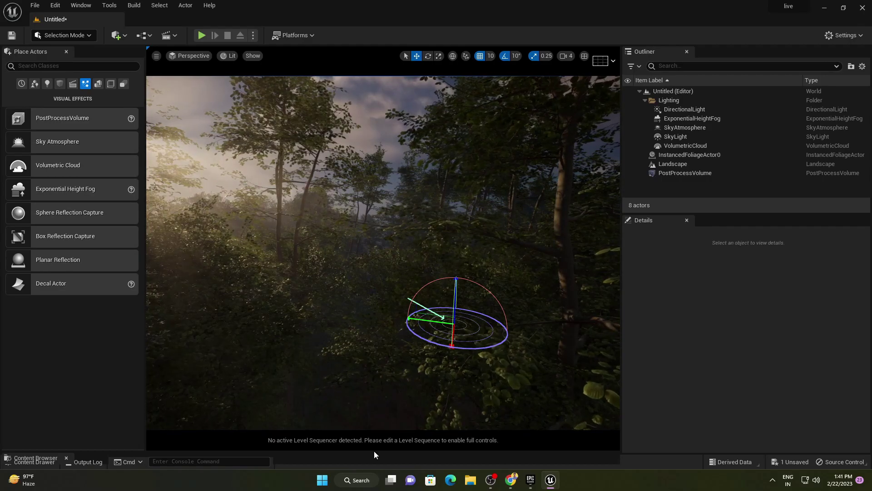
# Open the MSPresets > MS_Foliage_Material > GlobalFoliageActor folder in the Content Browser
pyautogui.hotkey('ctrl', 'space')
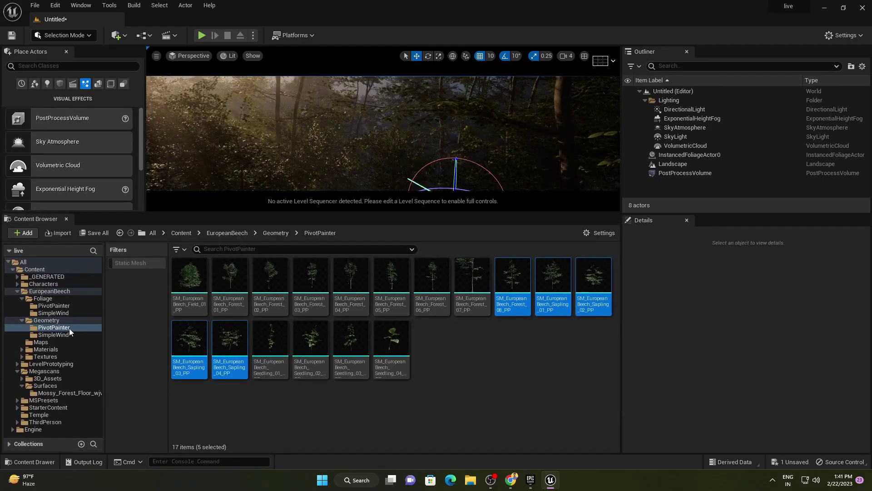
pyautogui.doubleClick(18, 290)
pyautogui.click(30, 269)
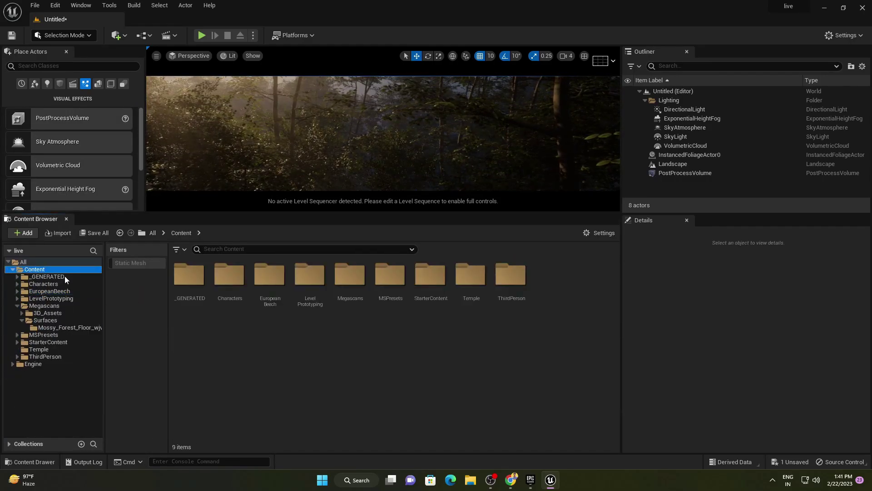
pyautogui.doubleClick(399, 286)
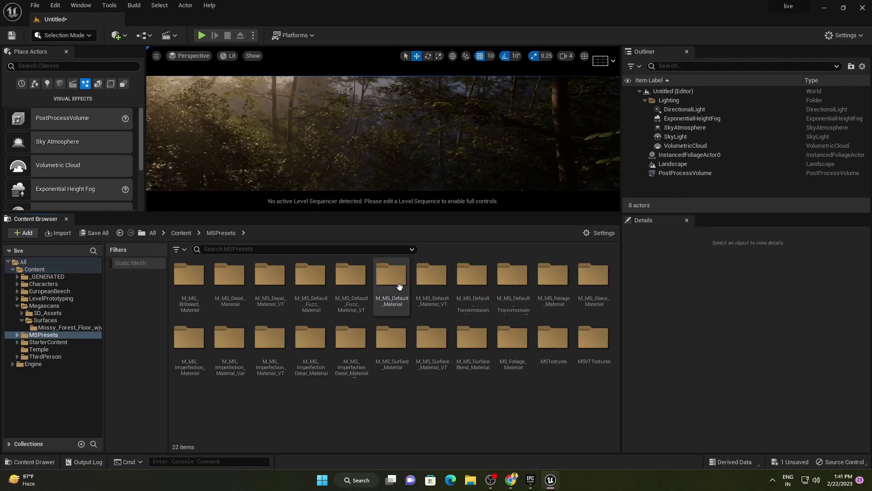
pyautogui.doubleClick(514, 346)
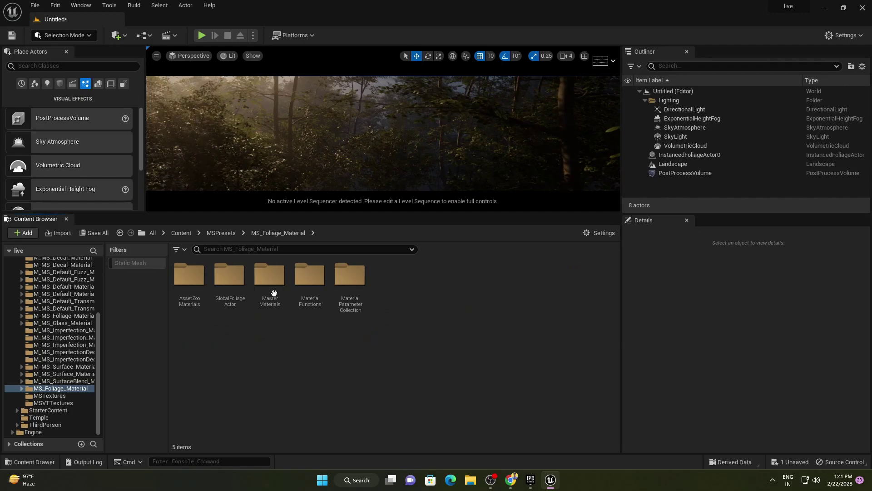
pyautogui.doubleClick(230, 282)
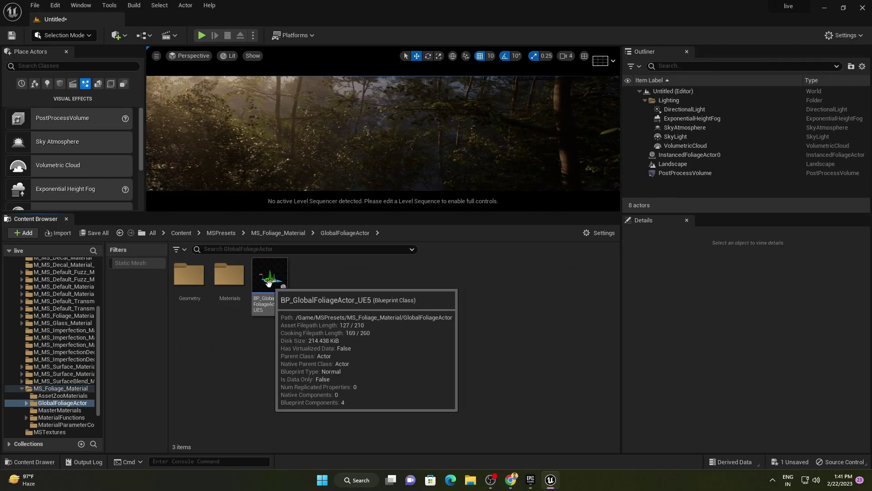
# Place BP_GlobalFoliageActor_UE5 in the level and move it down and aside, away from the middle of the forest view
pyautogui.moveTo(275, 278); pyautogui.dragTo(359, 147)
pyautogui.moveTo(396, 259); pyautogui.dragTo(395, 452)
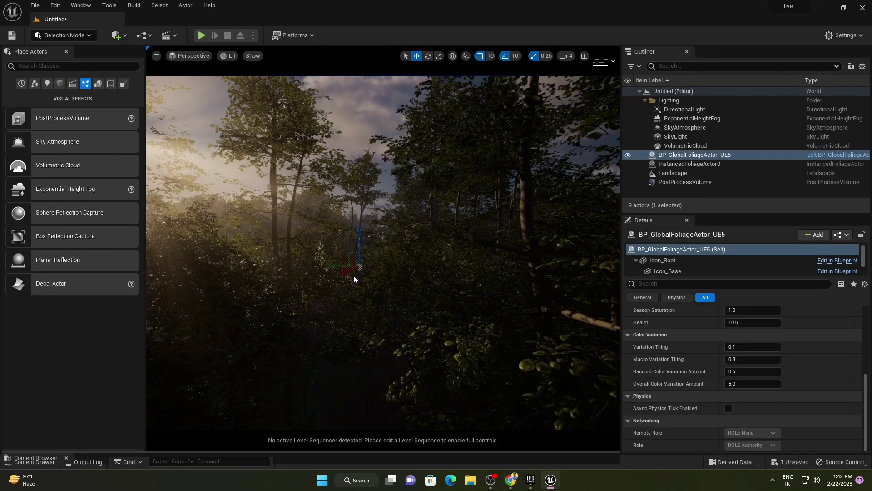
pyautogui.moveTo(370, 260); pyautogui.dragTo(191, 327)
pyautogui.moveTo(283, 311); pyautogui.dragTo(191, 349)
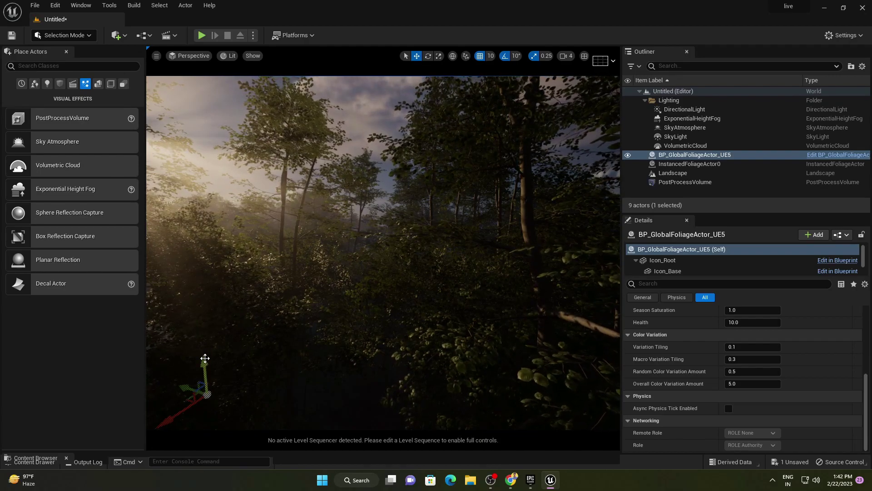
pyautogui.moveTo(383, 253); pyautogui.dragTo(309, 343, button='right')
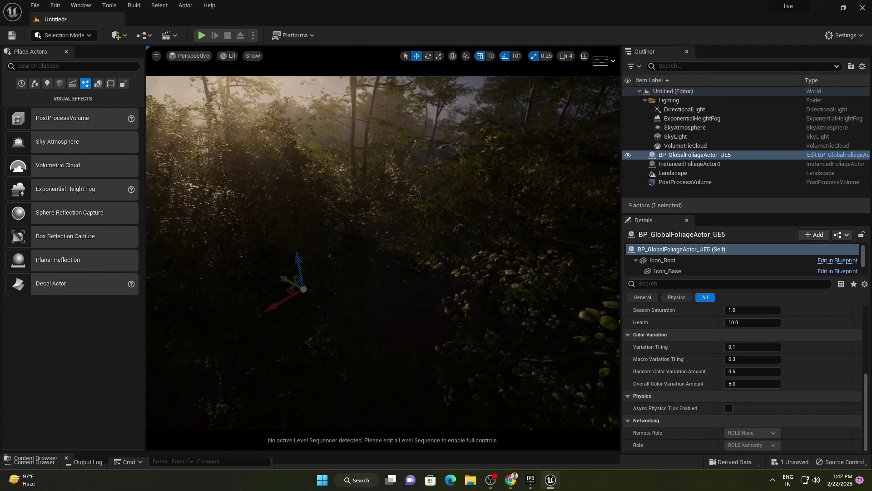
# Rotate the sun so it lights the canopy more brightly, and frame the treetops against the sky
pyautogui.moveTo(383, 252); pyautogui.dragTo(496, 148, button='right')
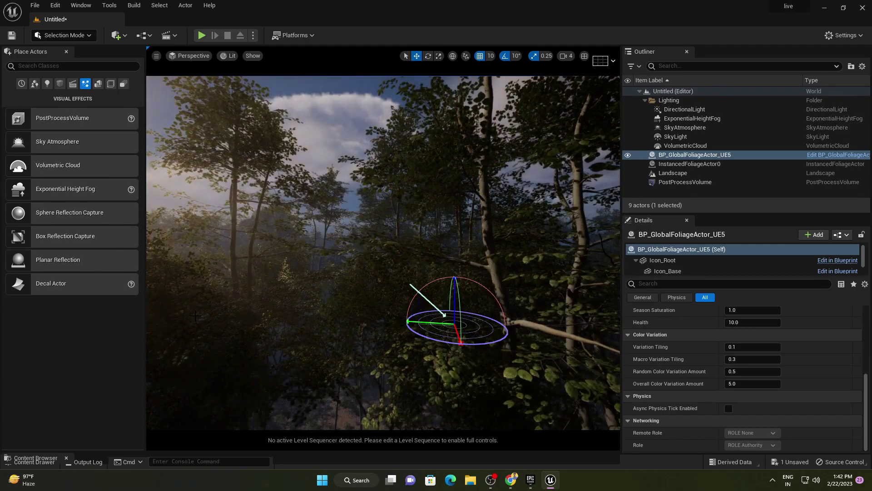
pyautogui.hotkey('ctrl', 'l')
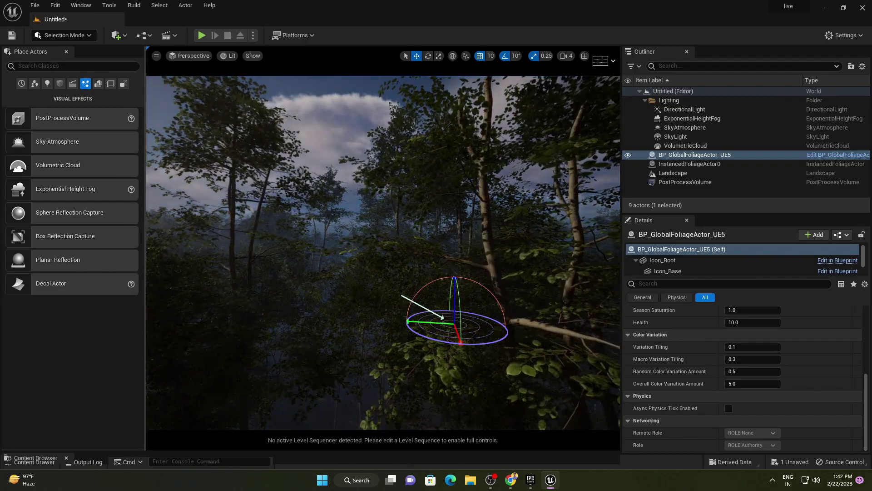
pyautogui.moveTo(175, 287); pyautogui.dragTo(186, 272, button='right')
pyautogui.press('w')
pyautogui.scroll(-6, 287, 273)
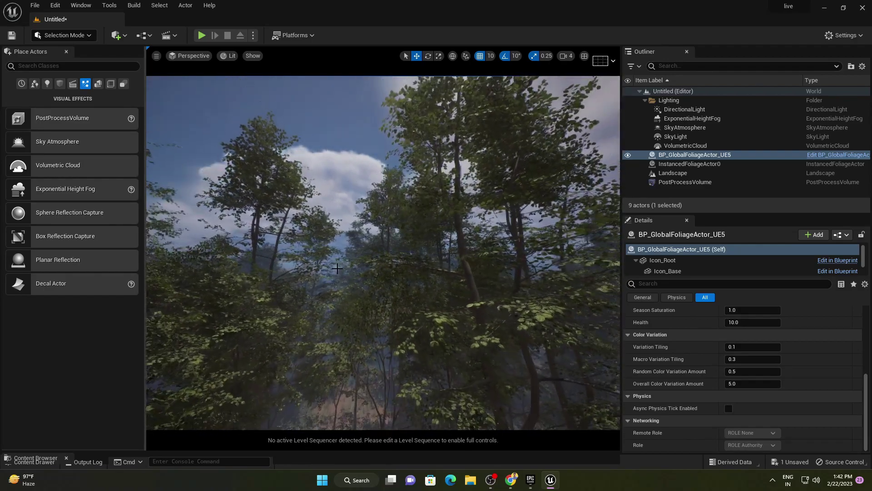
pyautogui.press('a')
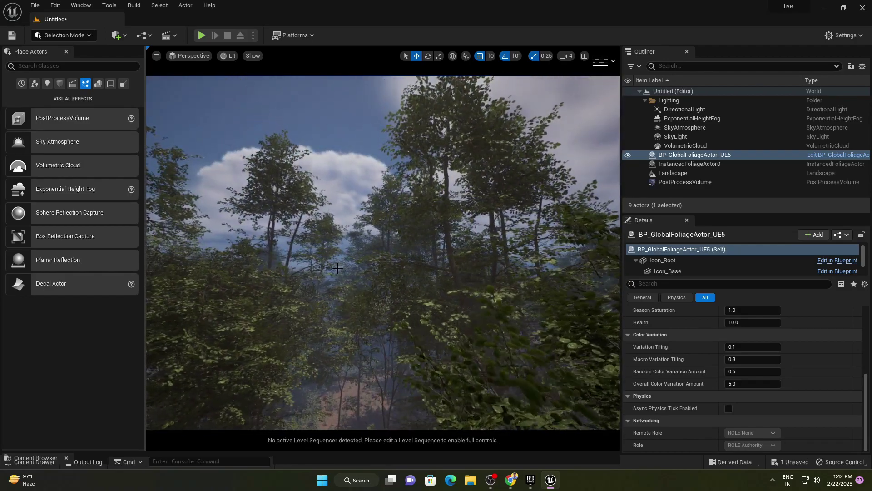
pyautogui.keyDown('alt'); pyautogui.moveTo(337, 268); pyautogui.dragTo(348, 266); pyautogui.keyUp('alt')
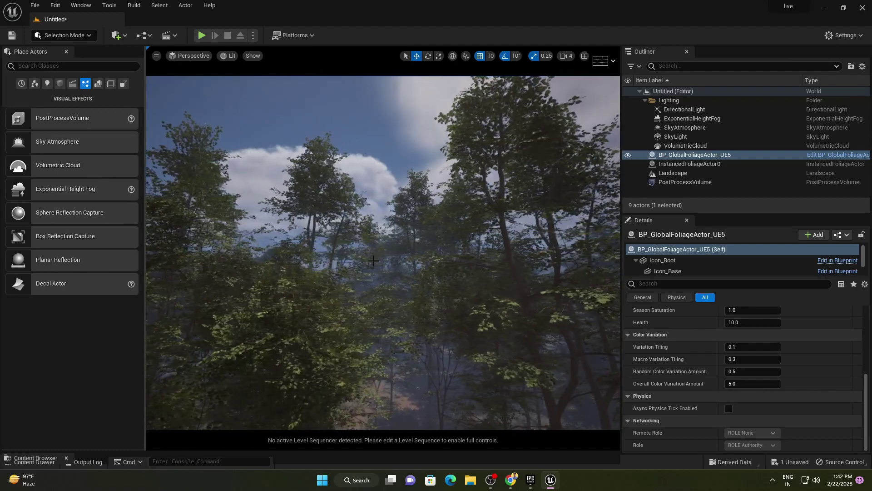
# Set the global foliage actor's wind noise to about 27.9, wind strength to about 5.6 and wind speed to 1.0
pyautogui.click(684, 157)
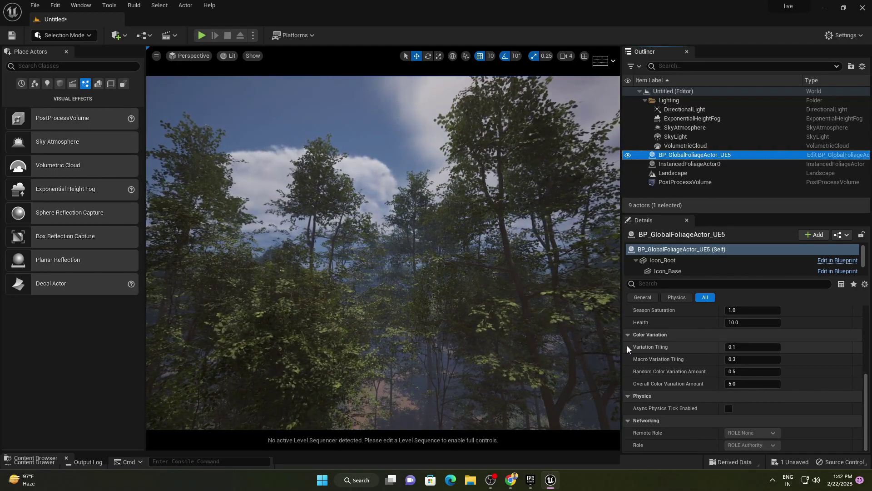
pyautogui.scroll(3, 868, 375)
pyautogui.scroll(4, 868, 375)
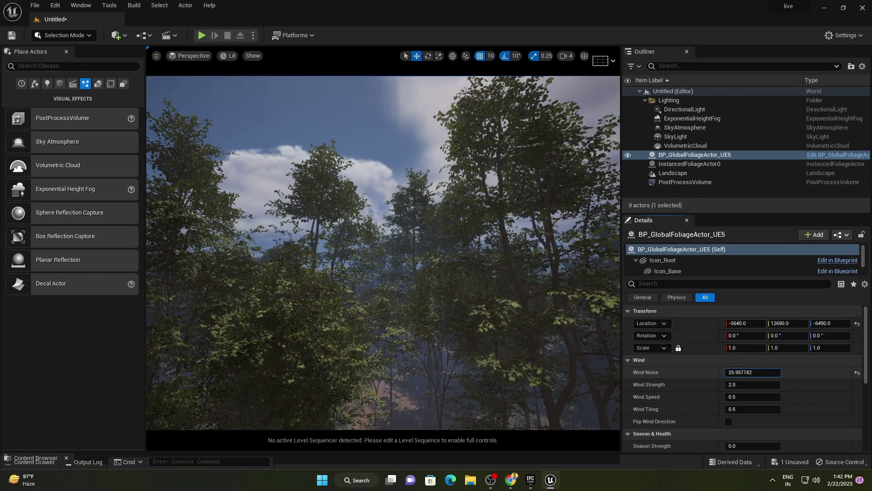
pyautogui.moveTo(740, 385); pyautogui.dragTo(763, 384)
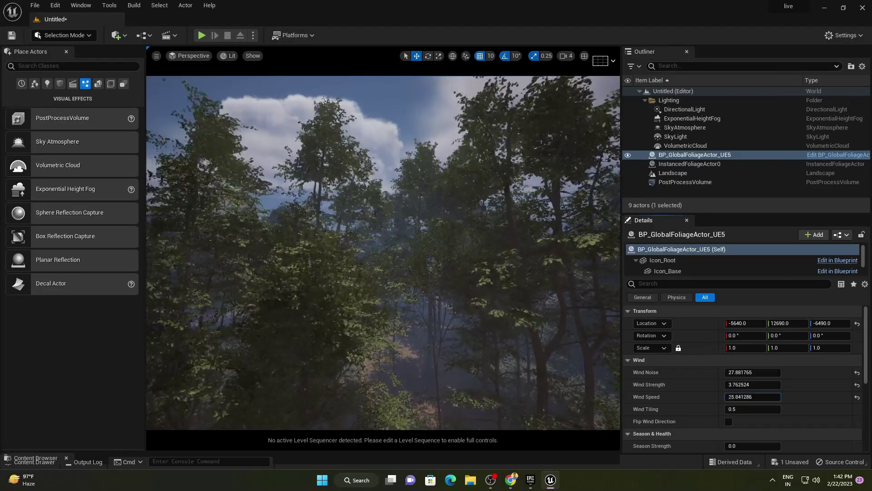
pyautogui.moveTo(771, 397); pyautogui.dragTo(752, 397)
pyautogui.click(771, 400)
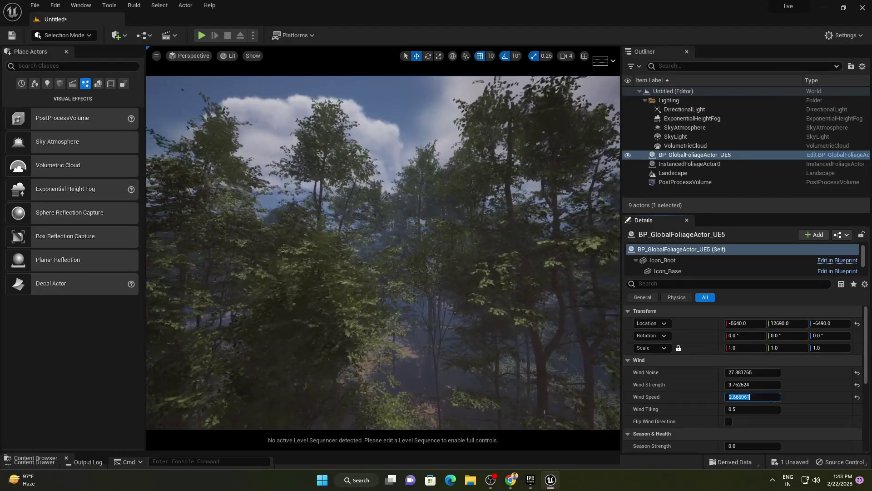
pyautogui.write('1')
pyautogui.press('Return')
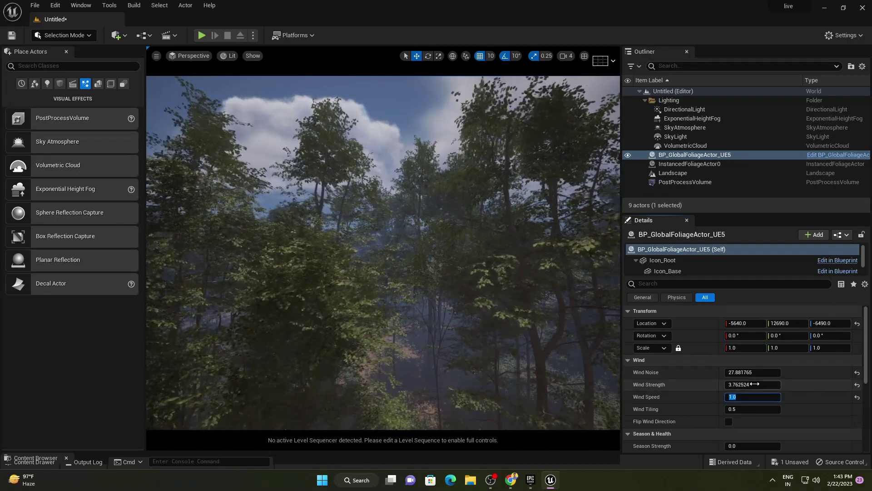
pyautogui.moveTo(754, 384); pyautogui.dragTo(777, 380)
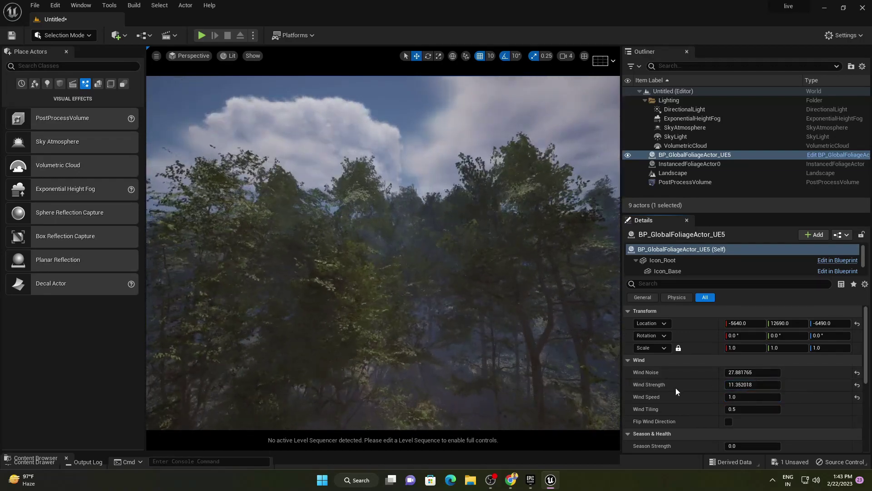
pyautogui.moveTo(769, 384); pyautogui.dragTo(751, 384)
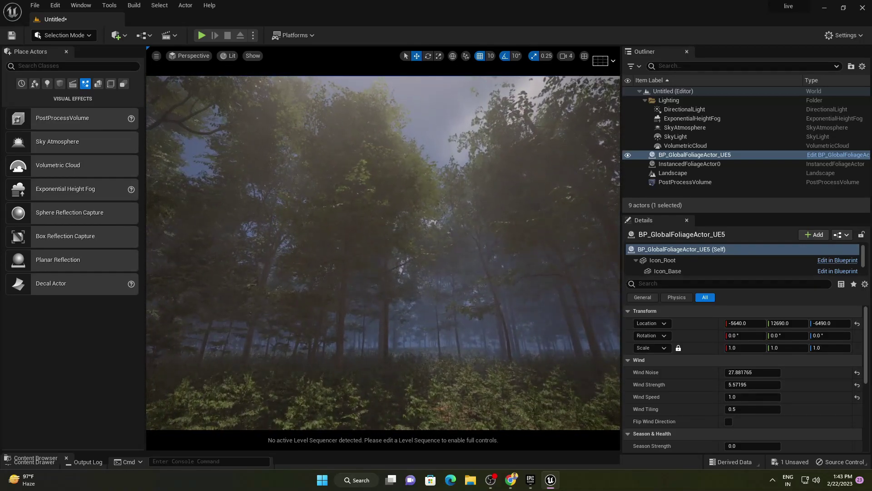
# Adjust the sun's direction from the forest floor and set the ExponentialHeightFog's fog density to 0.05
pyautogui.click(452, 105)
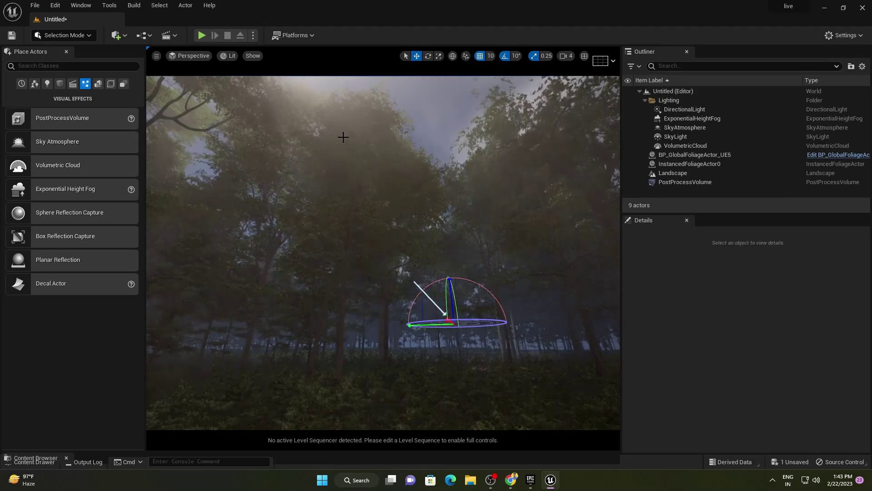
pyautogui.hotkey('ctrl', 'l')
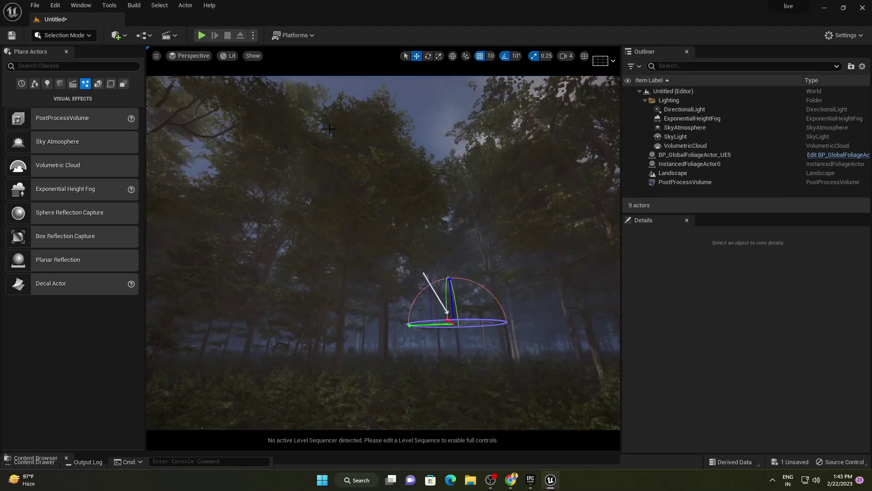
pyautogui.click(681, 118)
pyautogui.click(750, 396)
pyautogui.write('0.05')
pyautogui.press('Return')
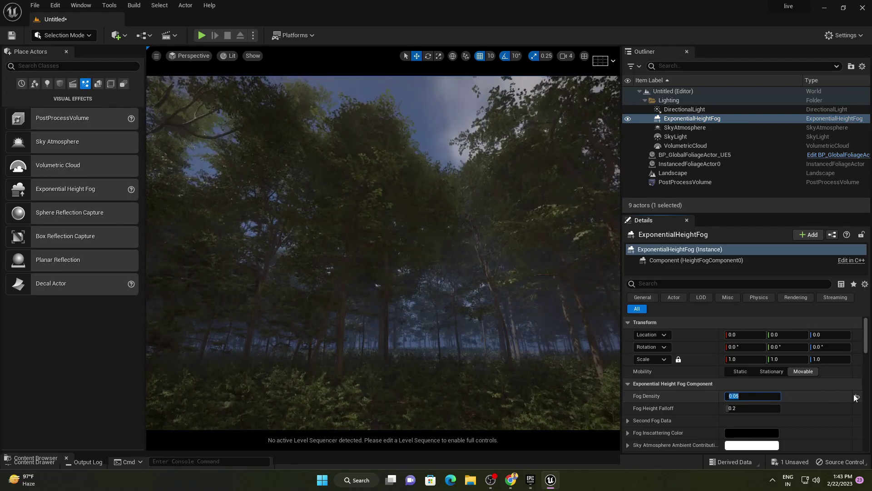
pyautogui.click(422, 108)
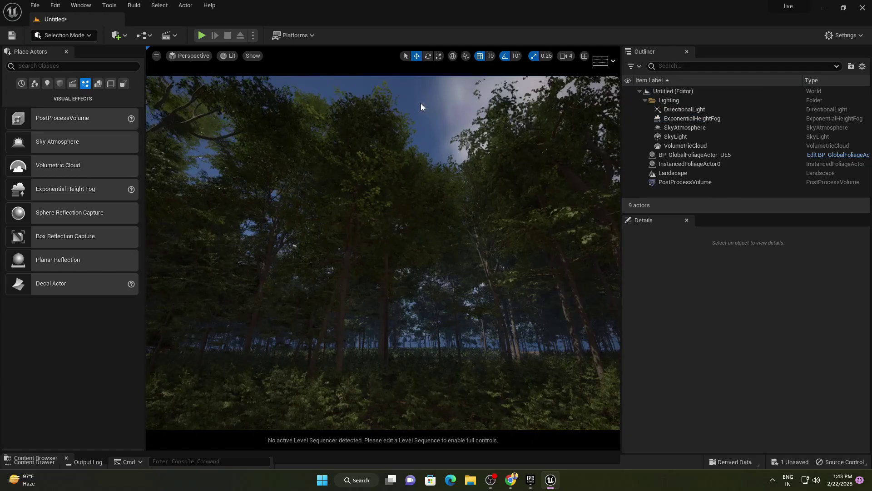
# Rotate the sun again to brighten the trees and frame the clearing between them from above the ground
pyautogui.hotkey('ctrl', 'l')
pyautogui.moveTo(383, 252)
pyautogui.mouseDown(button='right')
pyautogui.moveTo(418, 285)
pyautogui.moveTo(402, 288)
pyautogui.moveTo(402, 269)
pyautogui.moveTo(402, 286)
pyautogui.moveTo(394, 271)
pyautogui.moveTo(390, 280)
pyautogui.moveTo(380, 276)
pyautogui.moveTo(379, 257)
pyautogui.mouseUp(button='right')
pyautogui.press('e')
pyautogui.press('w')
pyautogui.press('Up')
pyautogui.press('Up')
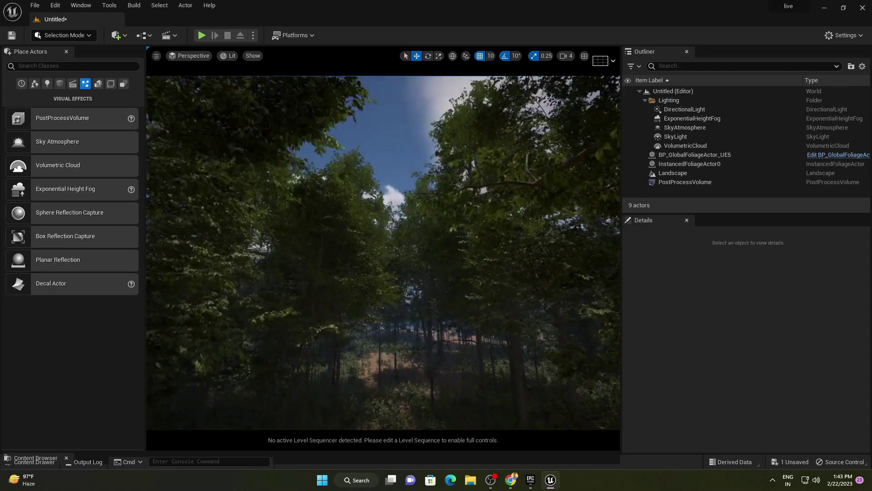
# Give the global foliage actor season strength of about 2.57 and season saturation of about 5.25, resetting season brightness to its default
pyautogui.click(695, 155)
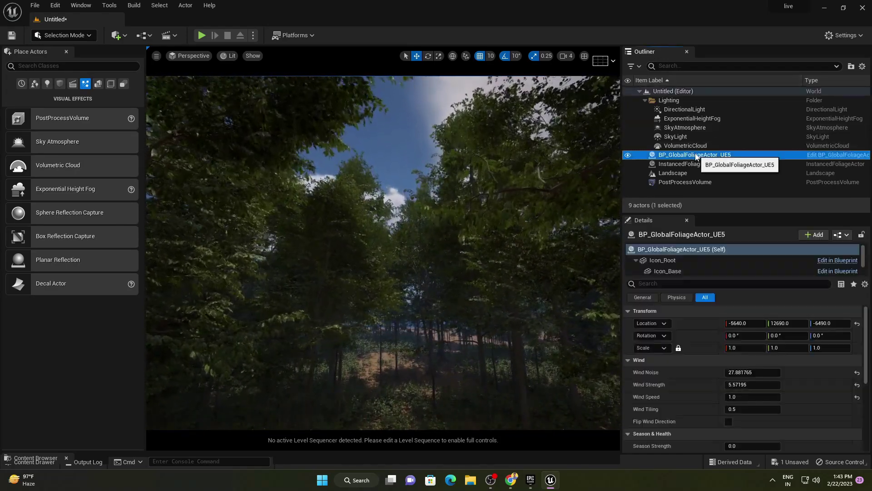
pyautogui.scroll(-3, 764, 423)
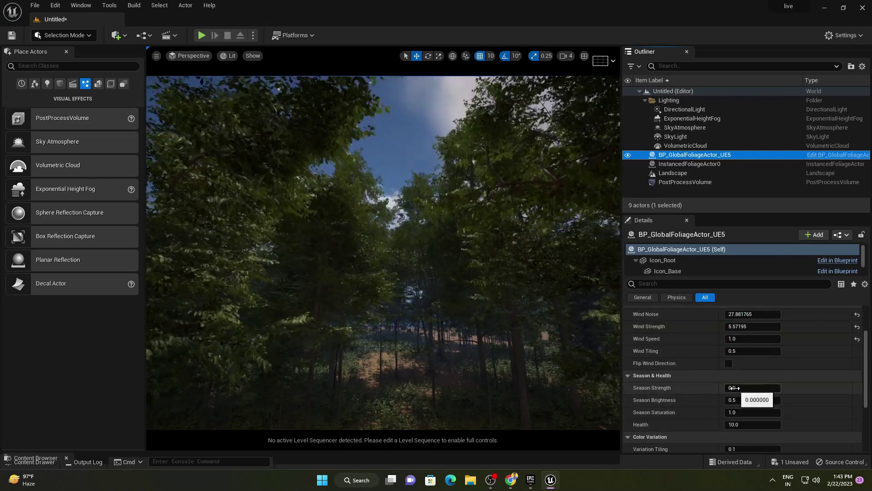
pyautogui.moveTo(735, 387); pyautogui.dragTo(754, 387)
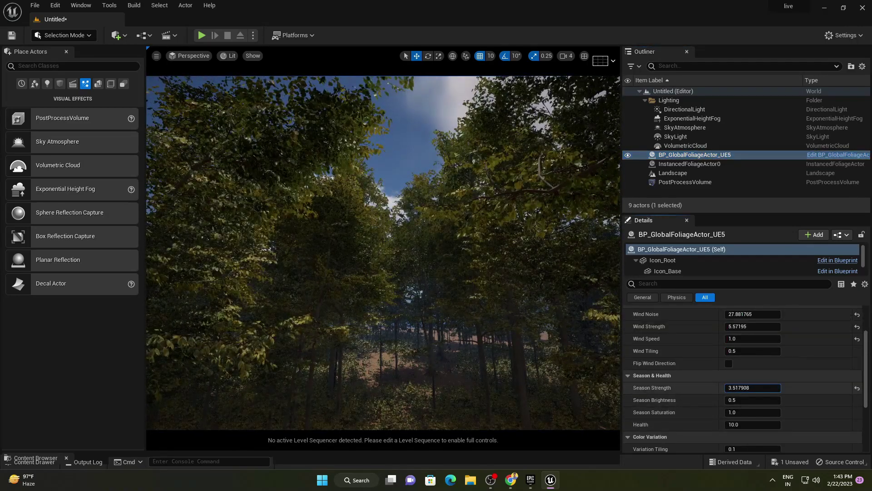
pyautogui.moveTo(753, 388)
pyautogui.mouseDown()
pyautogui.moveTo(772, 388)
pyautogui.moveTo(736, 388)
pyautogui.mouseUp()
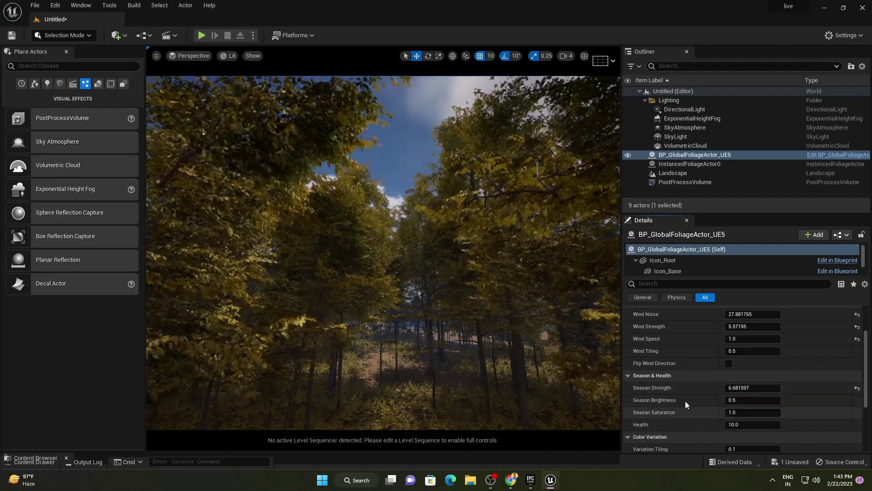
pyautogui.moveTo(753, 400)
pyautogui.mouseDown()
pyautogui.moveTo(777, 400)
pyautogui.moveTo(741, 400)
pyautogui.moveTo(755, 400)
pyautogui.mouseUp()
pyautogui.click(856, 399)
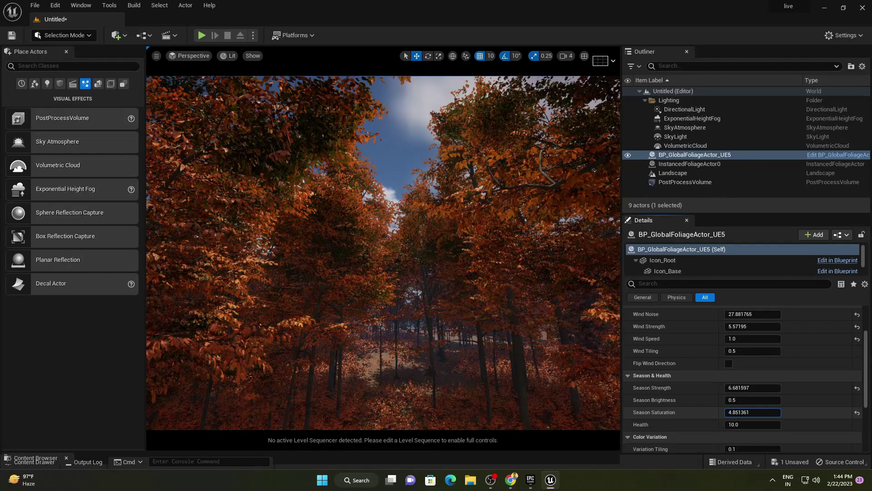
pyautogui.click(738, 388)
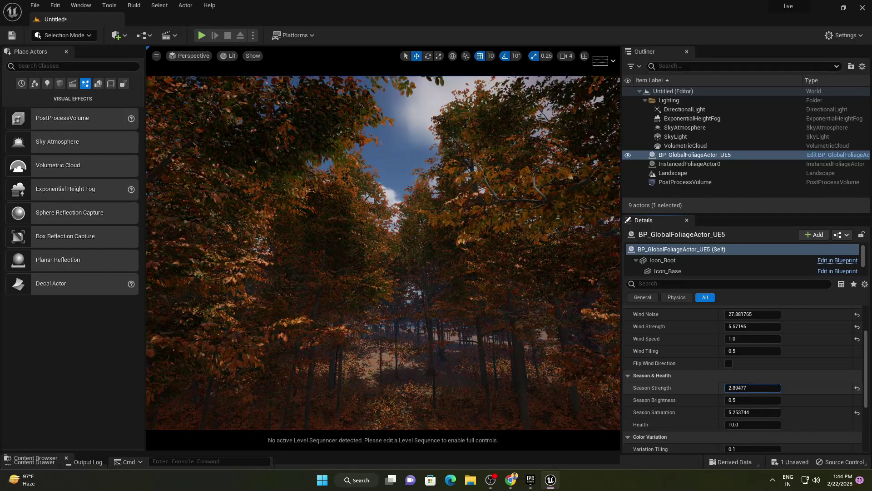
# Fly through the autumn-coloured forest and examine the leaves, branches and undergrowth up close
pyautogui.moveTo(383, 253); pyautogui.dragTo(273, 238, button='right')
pyautogui.press('w')
pyautogui.press('w')
pyautogui.press('w')
pyautogui.press('w')
pyautogui.press('w')
pyautogui.moveTo(447, 292); pyautogui.dragTo(447, 292, button='right')
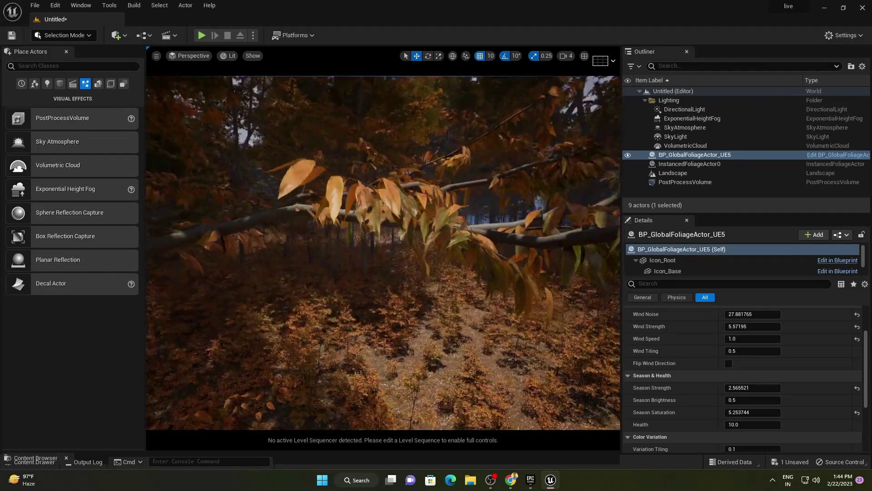
pyautogui.moveTo(442, 266); pyautogui.dragTo(442, 204, button='right')
pyautogui.click(442, 266)
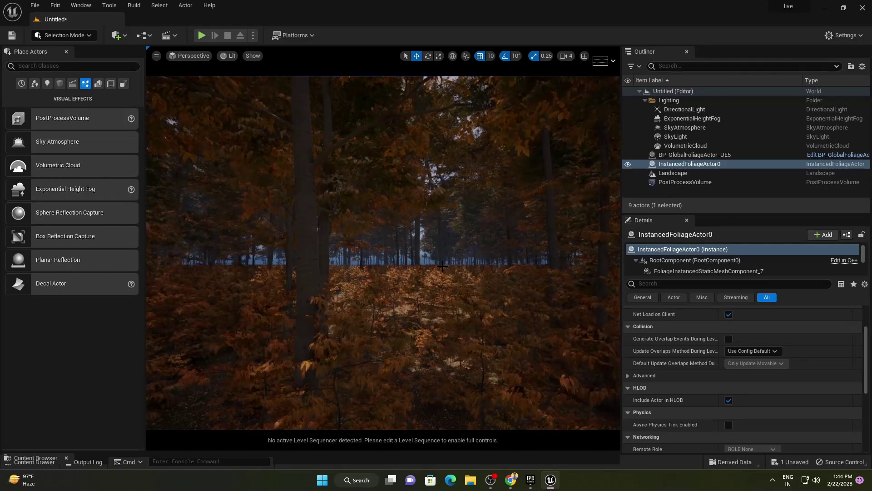
pyautogui.scroll(4, 438, 229)
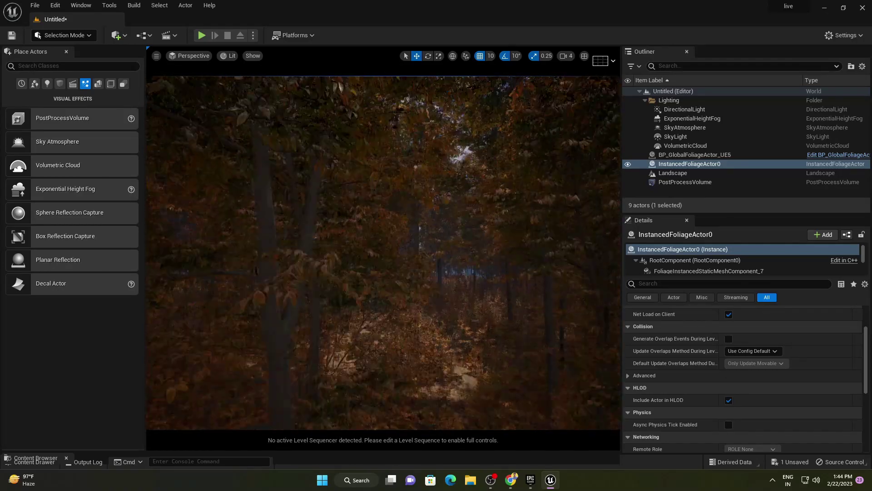
pyautogui.moveTo(441, 238); pyautogui.dragTo(441, 197, button='middle')
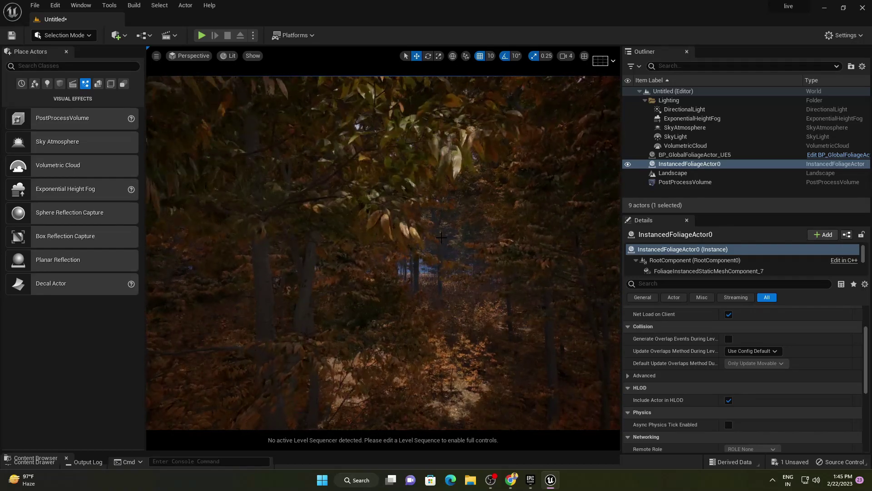